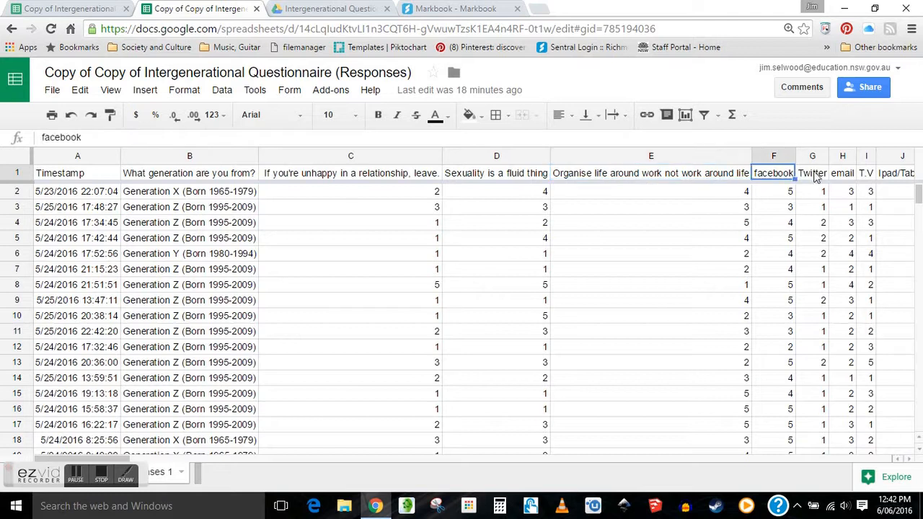
left_click(71, 204)
left_click(79, 236)
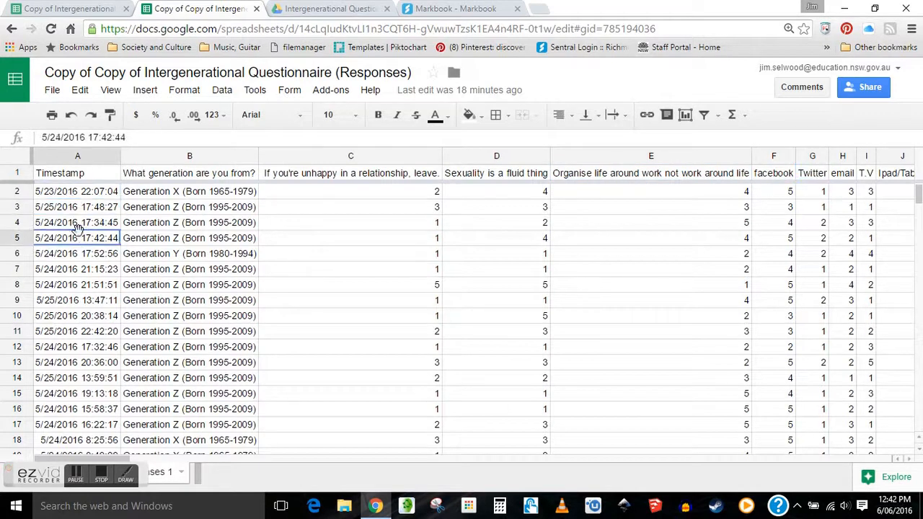
left_click(106, 256)
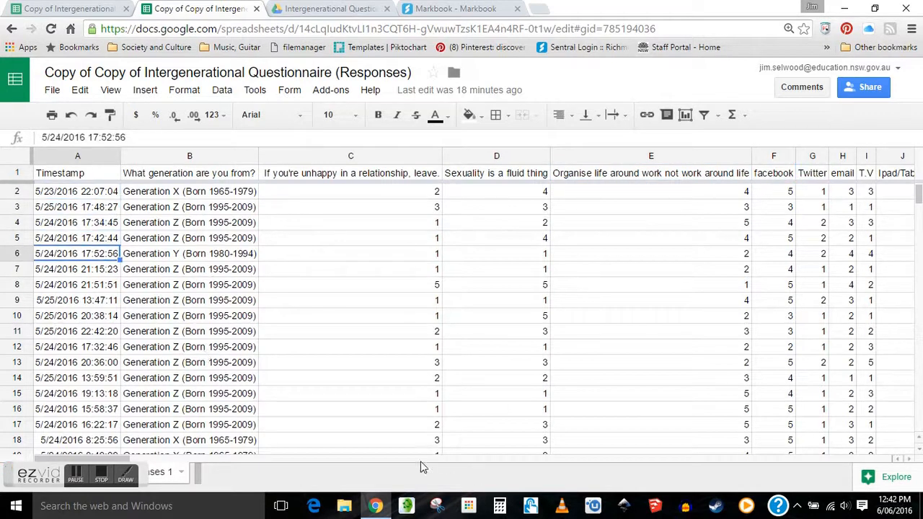
mouse_move(919, 193)
left_mouse_down()
mouse_move(913, 406)
mouse_move(920, 195)
left_mouse_up()
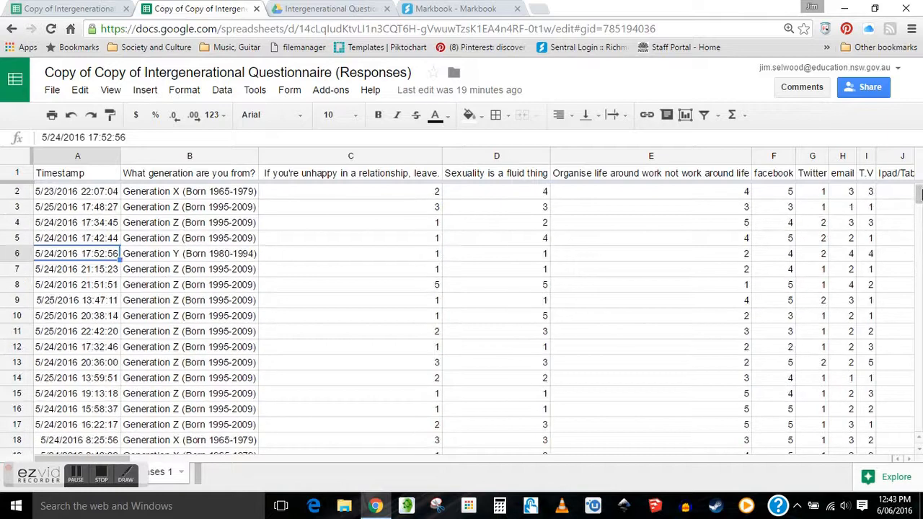
mouse_move(124, 459)
left_mouse_down()
mouse_move(309, 447)
mouse_move(127, 459)
left_mouse_up()
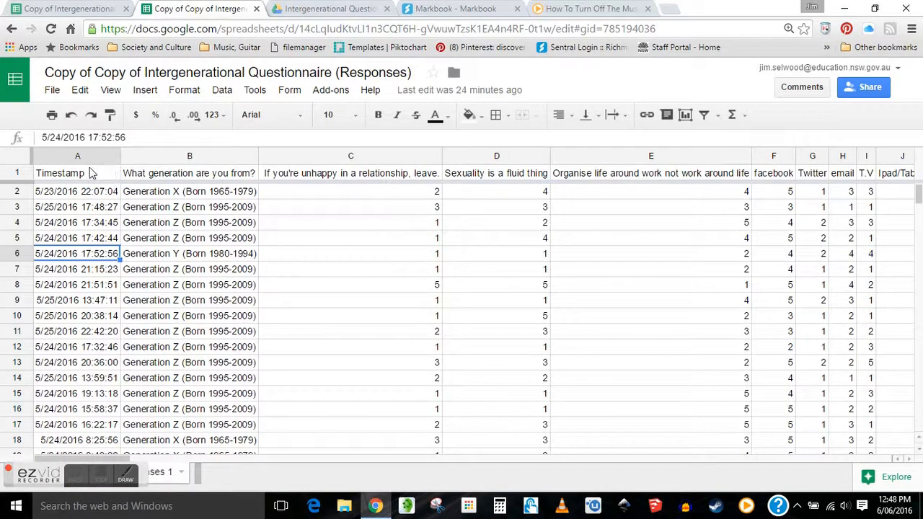
Step: Create a pivot table from the entire responses sheet and group its rows by "What generation are you from?"
left_click(19, 161)
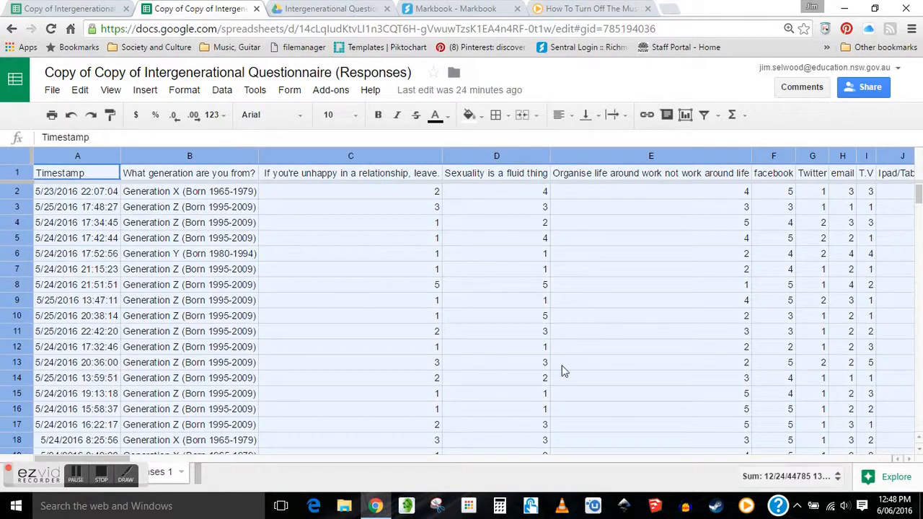
left_click(221, 90)
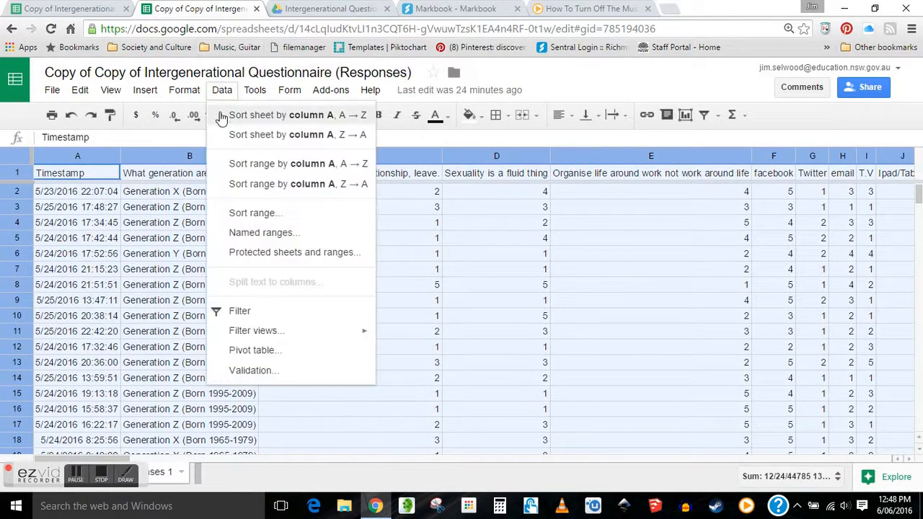
left_click(266, 353)
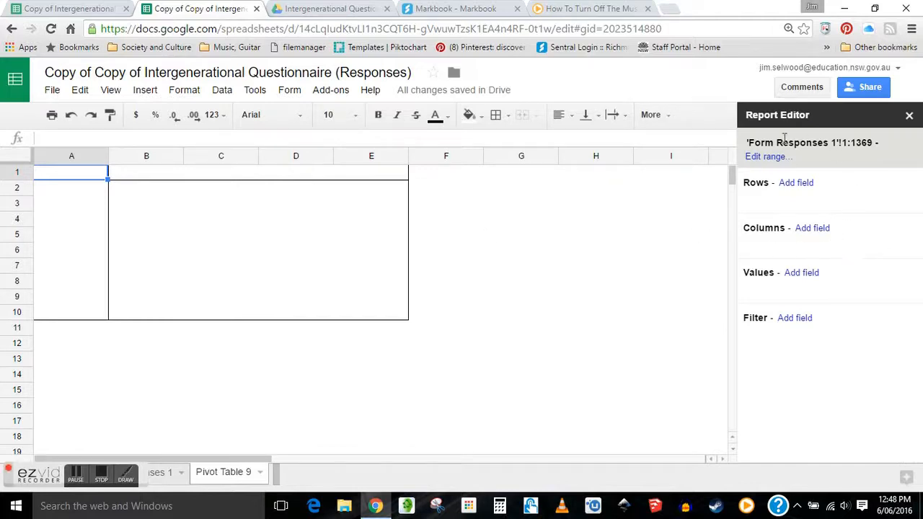
left_click(798, 185)
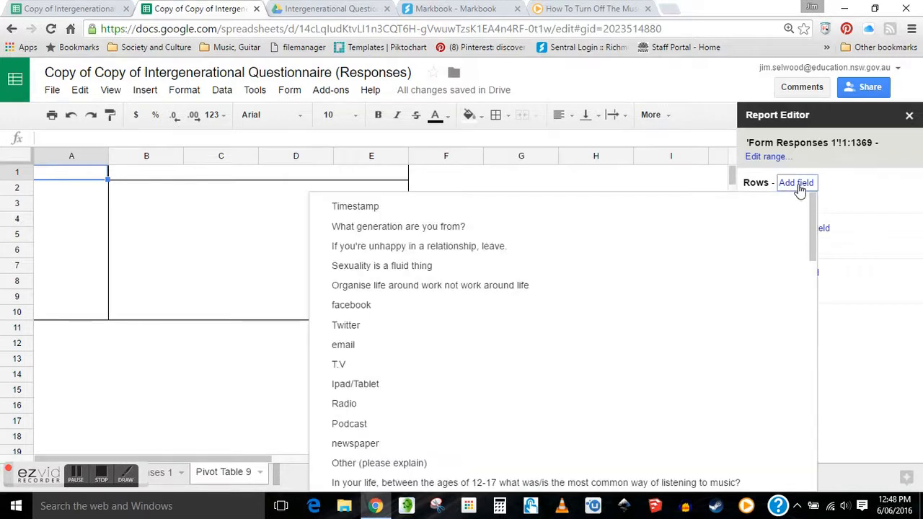
left_click(417, 228)
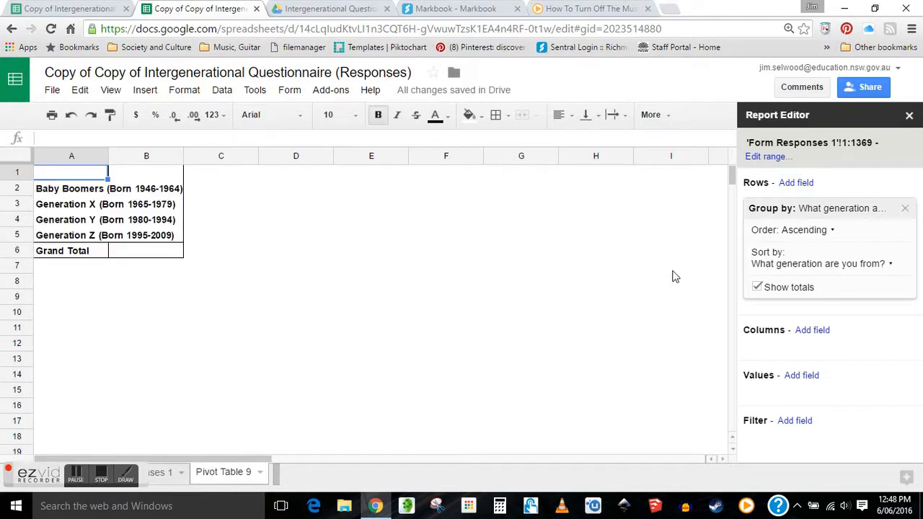
Step: Group the pivot table's columns by "If you're unhappy in a relationship, leave."
left_click(812, 330)
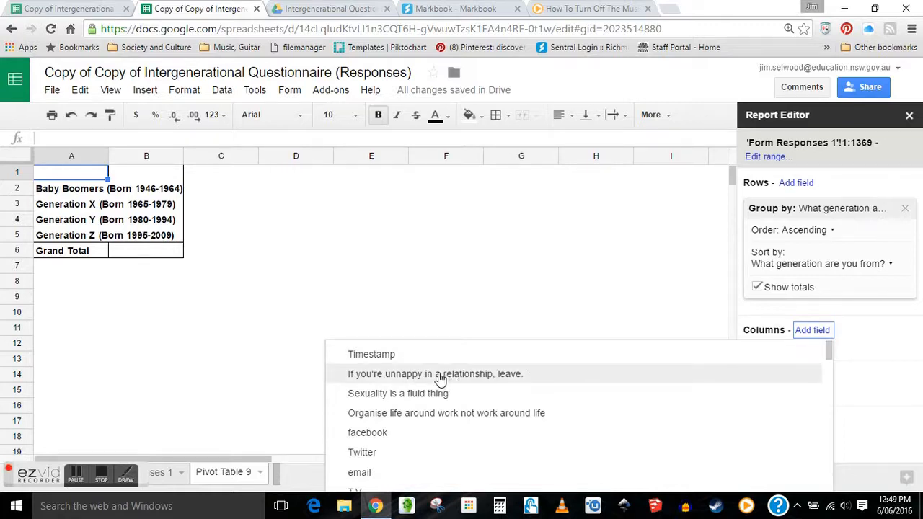
scroll(447, 376, "down", 2)
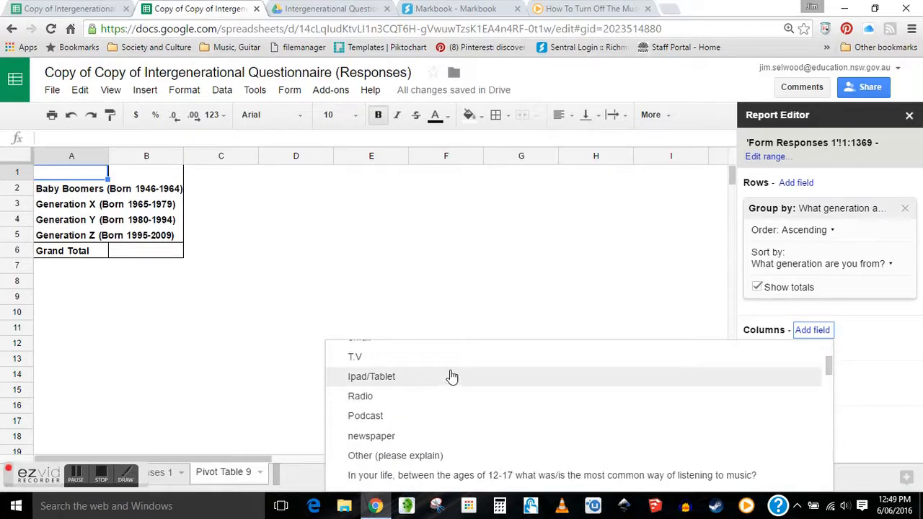
scroll(452, 377, "down", 3)
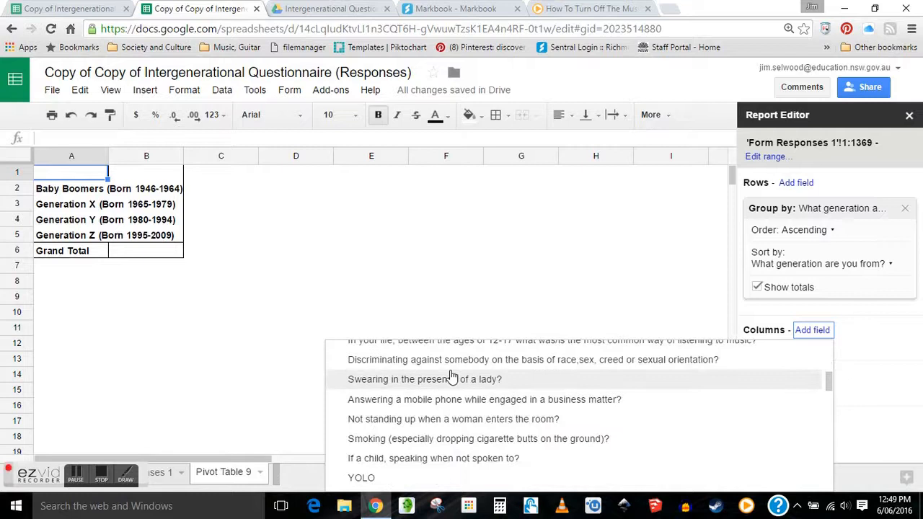
scroll(451, 377, "up", 5)
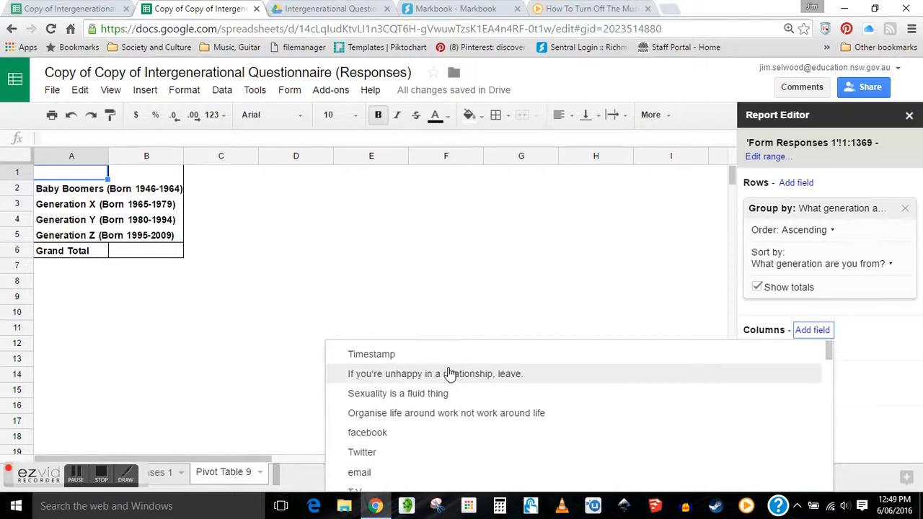
left_click(447, 374)
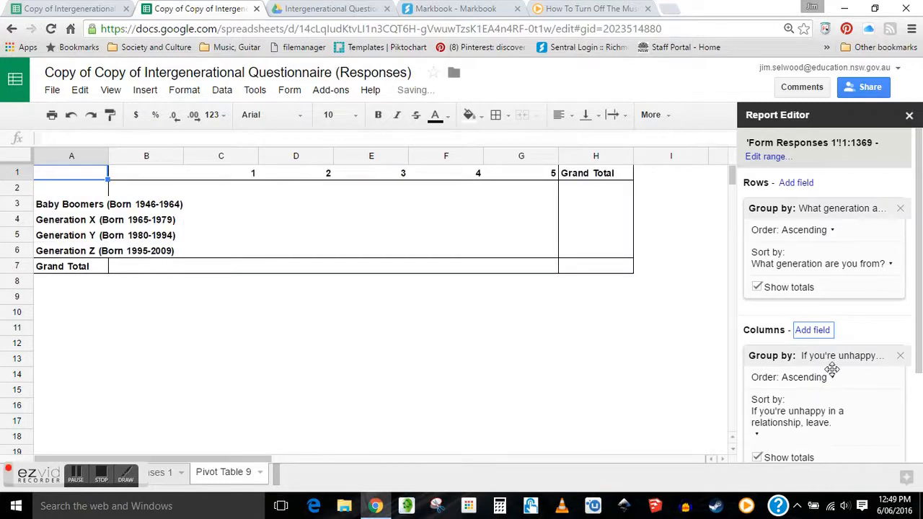
Step: Add "If you're unhappy in a relationship, leave." as the pivot table's values field
scroll(825, 366, "down", 2)
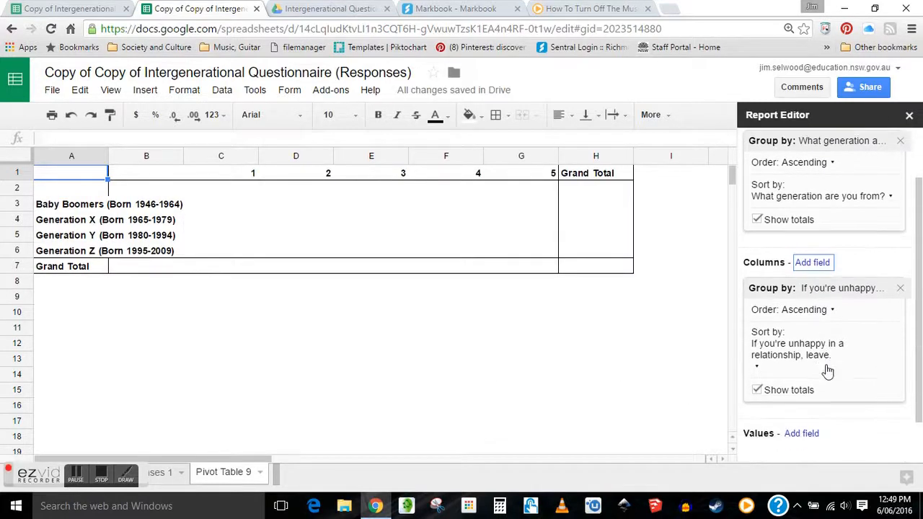
scroll(836, 364, "down", 3)
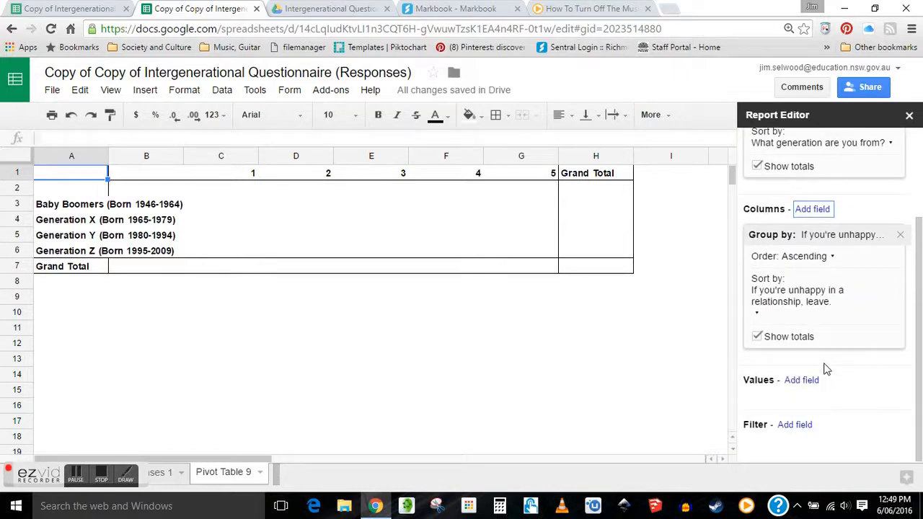
left_click(801, 380)
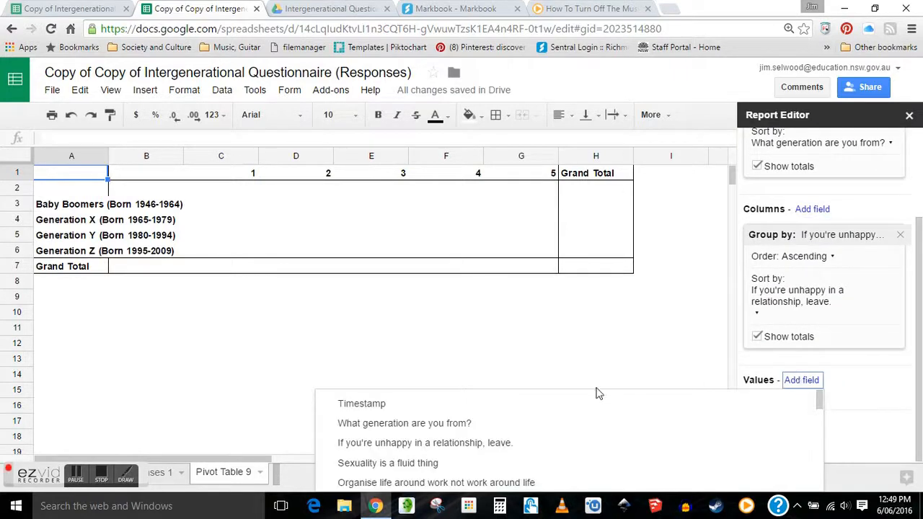
left_click(450, 448)
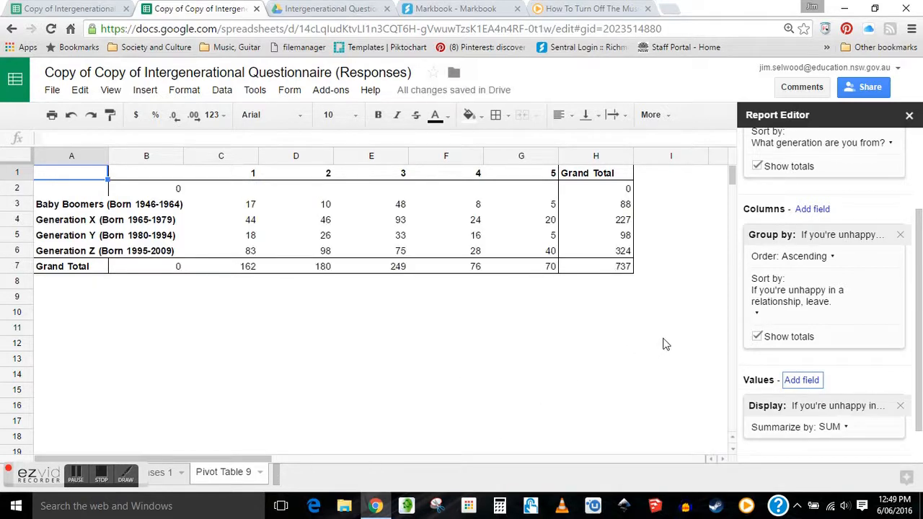
Step: Fit column A's width to the generation labels and summarize the pivot table's values by COUNTA
scroll(677, 344, "down", 2)
scroll(707, 345, "up", 2)
double_click(108, 156)
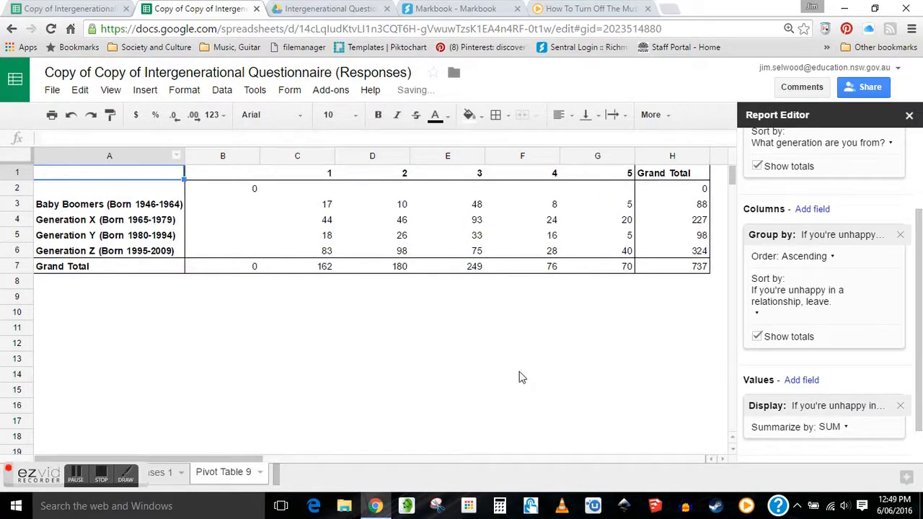
left_click(834, 428)
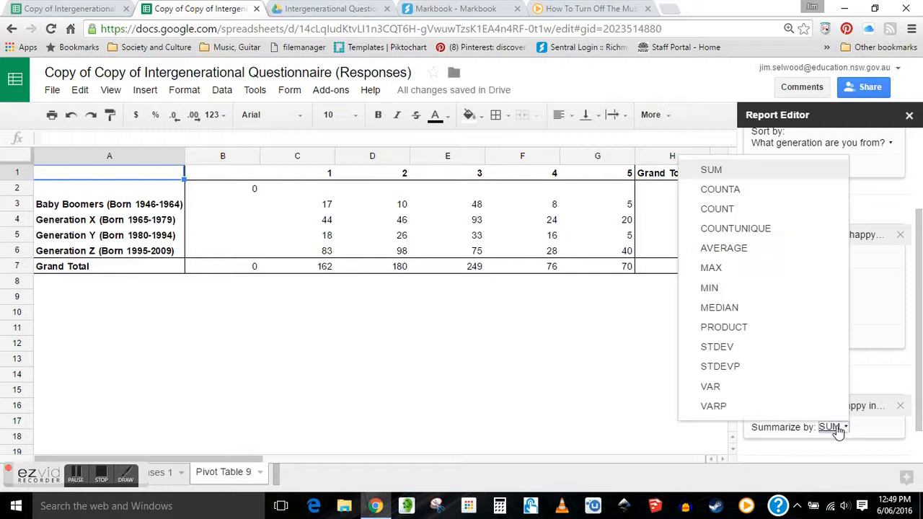
left_click(733, 195)
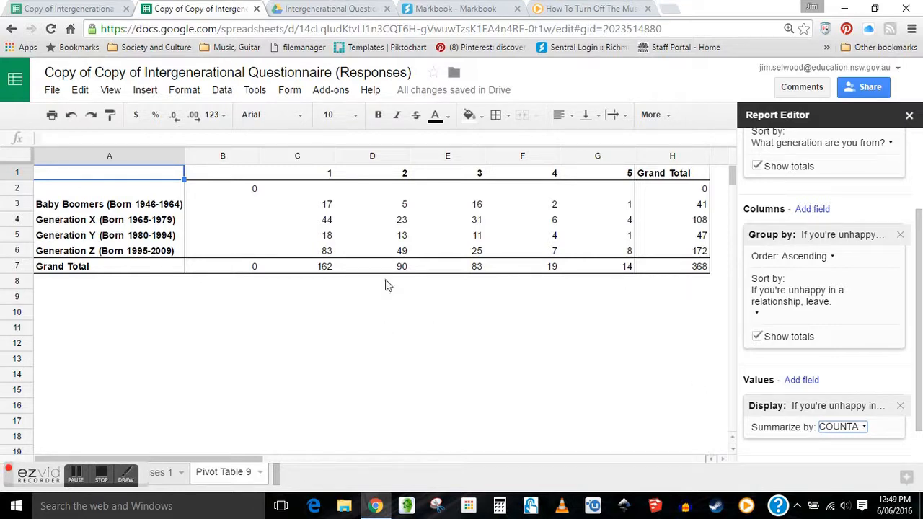
left_click(77, 480)
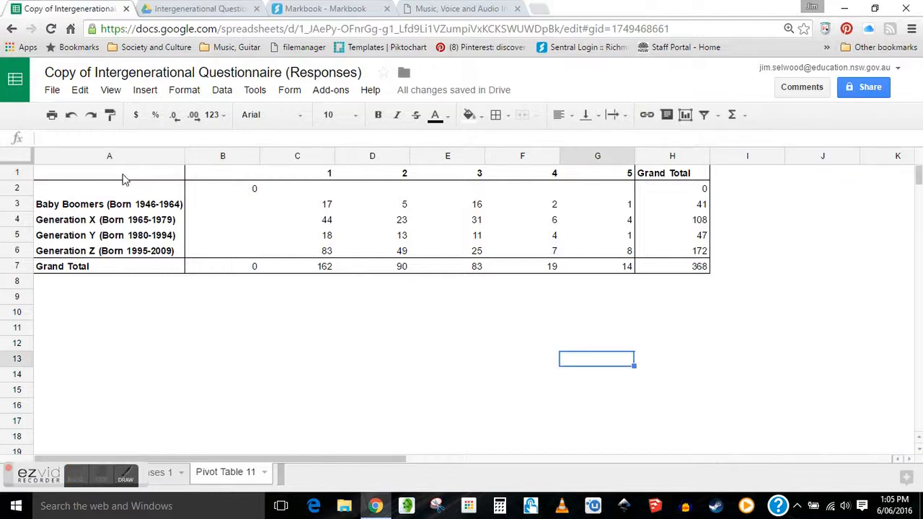
Step: Copy the whole pivot table, including the grand totals, and paste only its values starting at cell A10
left_click_drag(119, 179, 664, 273)
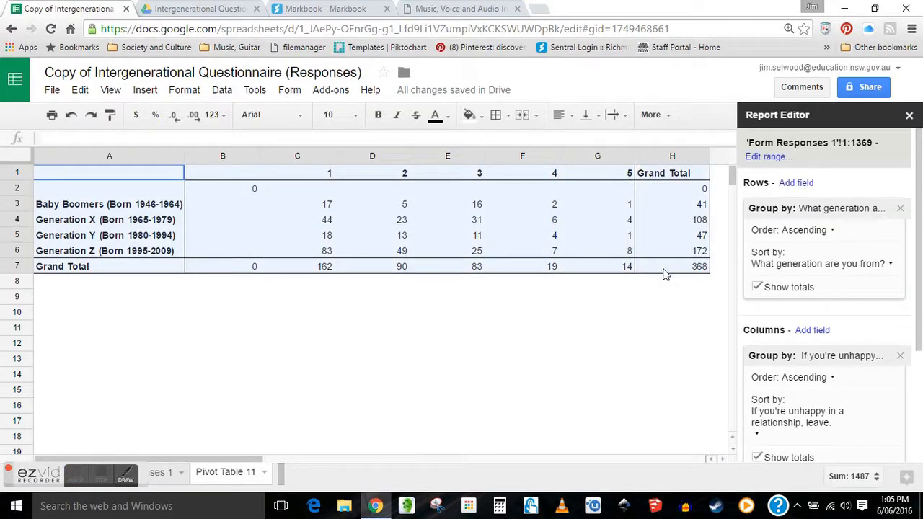
mouse_move(667, 274)
left_mouse_down()
mouse_move(692, 192)
mouse_move(684, 276)
left_mouse_up()
right_click(684, 274)
left_click(683, 272)
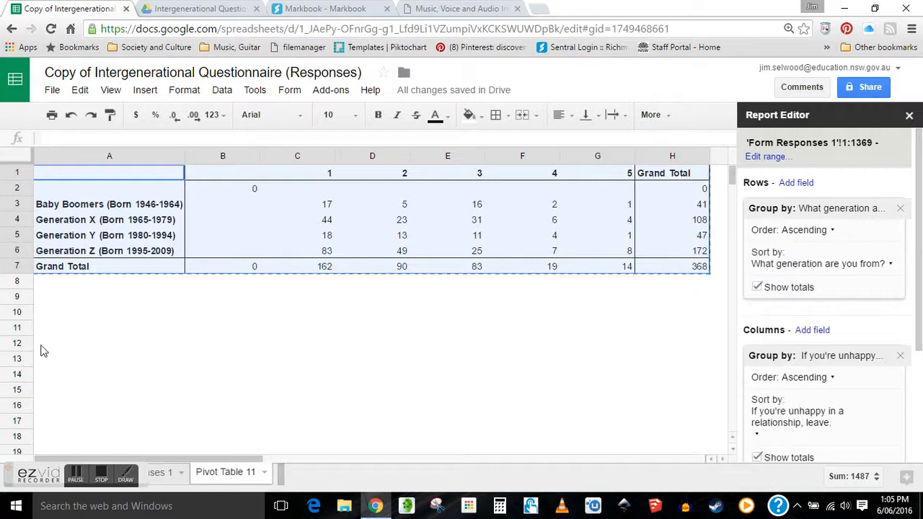
left_click(56, 316)
right_click(58, 317)
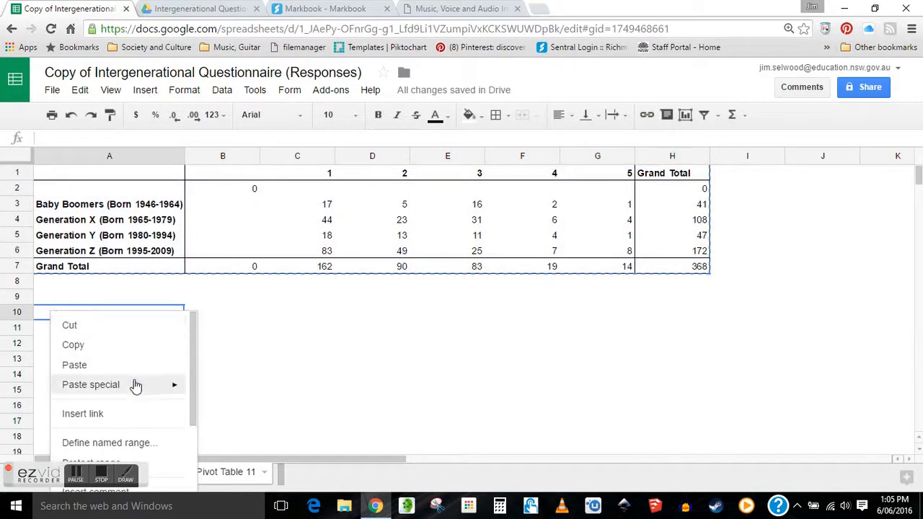
mouse_move(137, 385)
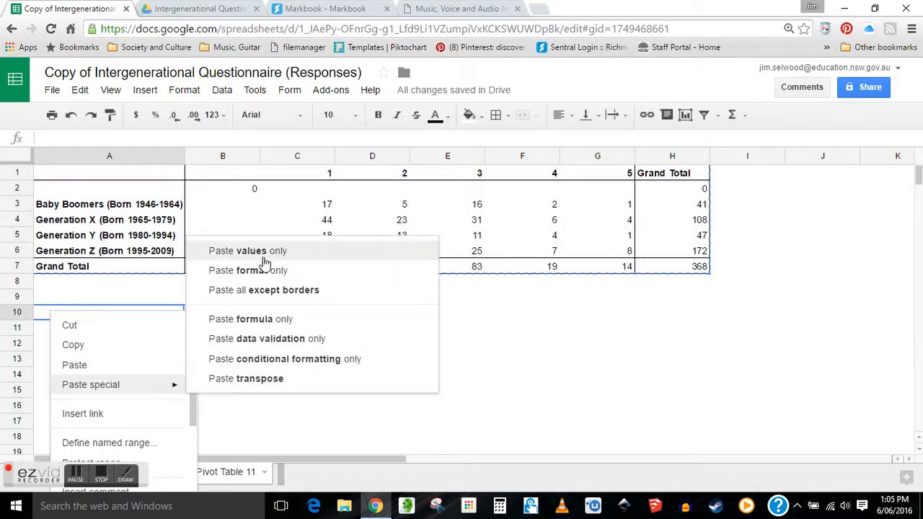
left_click(264, 258)
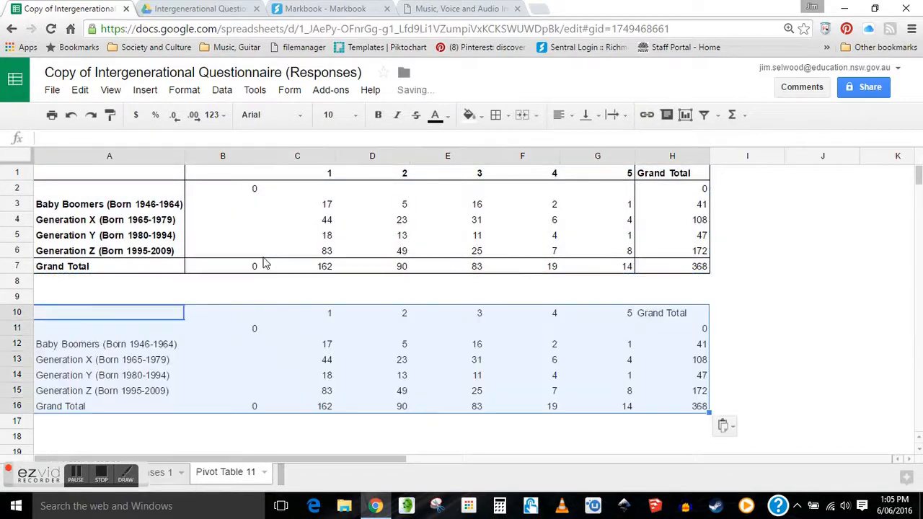
left_click(756, 318)
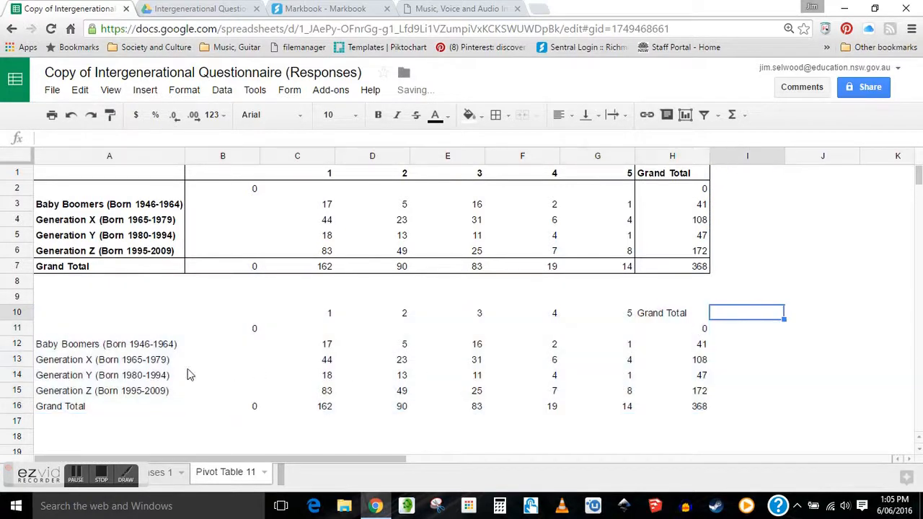
Step: Apply all borders to the pasted values table in A10:H16
left_click_drag(13, 315, 601, 408)
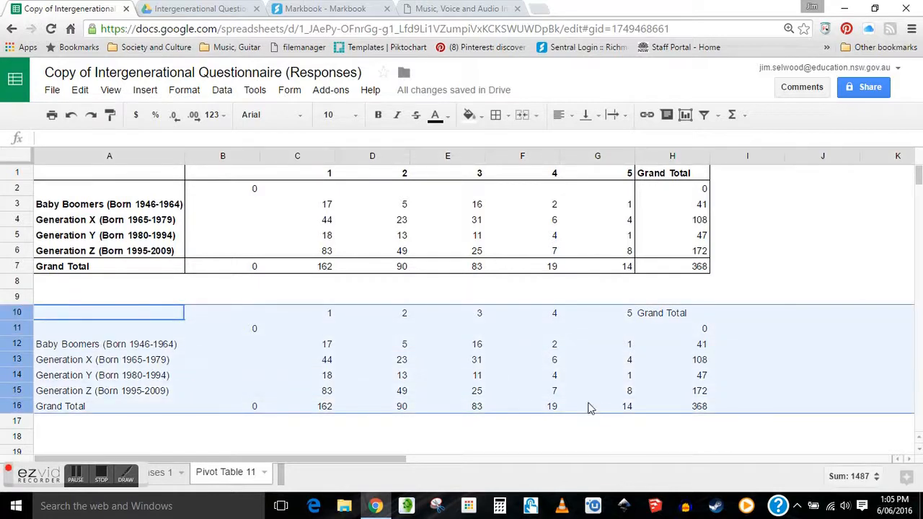
left_click(382, 375)
left_click_drag(81, 315, 700, 408)
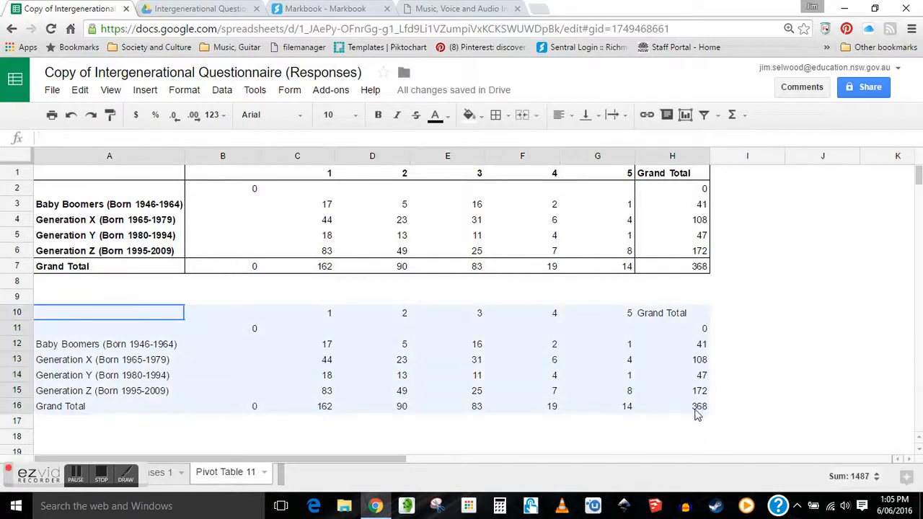
left_click(496, 114)
left_click(502, 144)
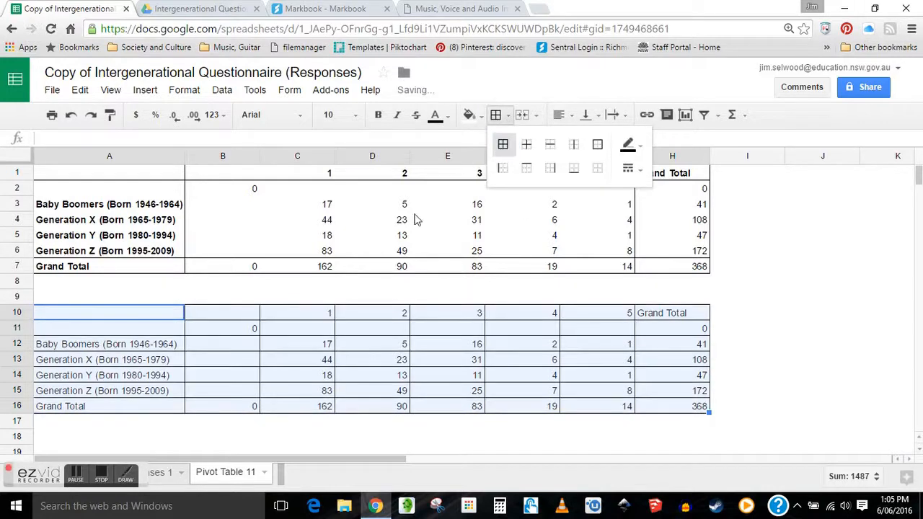
left_click(205, 395)
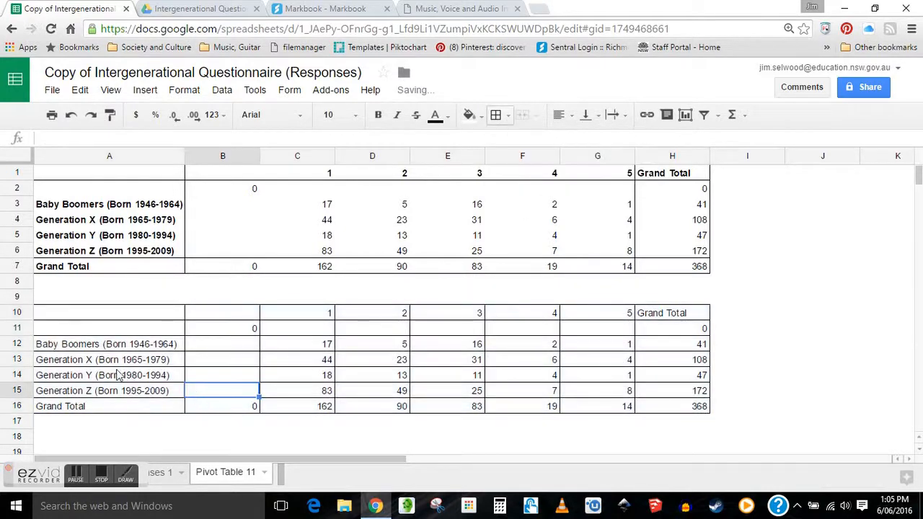
Step: Delete row 11, the row without a generation label in the pasted table
left_click(17, 328)
right_click(17, 328)
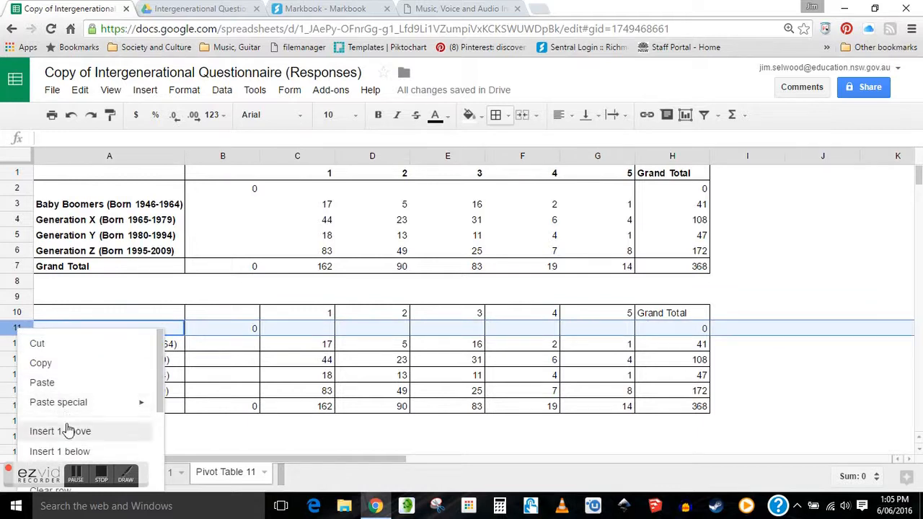
mouse_move(63, 401)
scroll(64, 401, "down", 2)
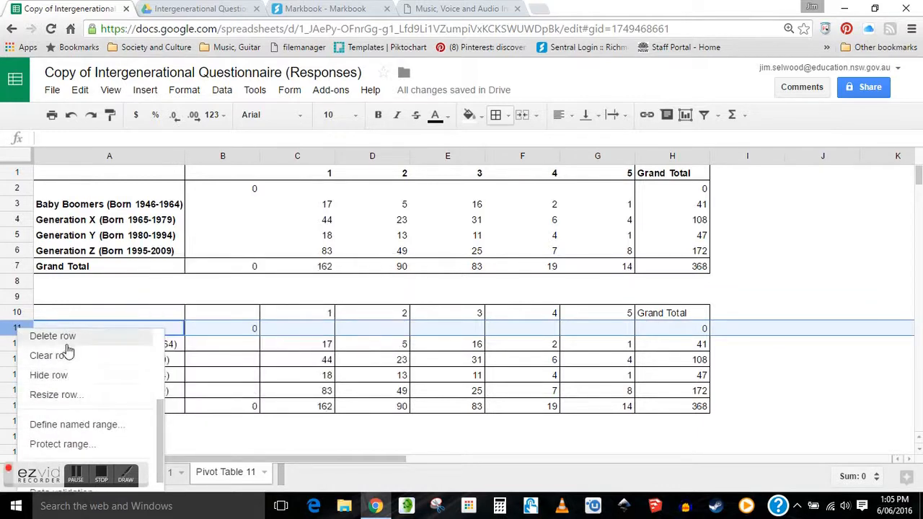
left_click(68, 341)
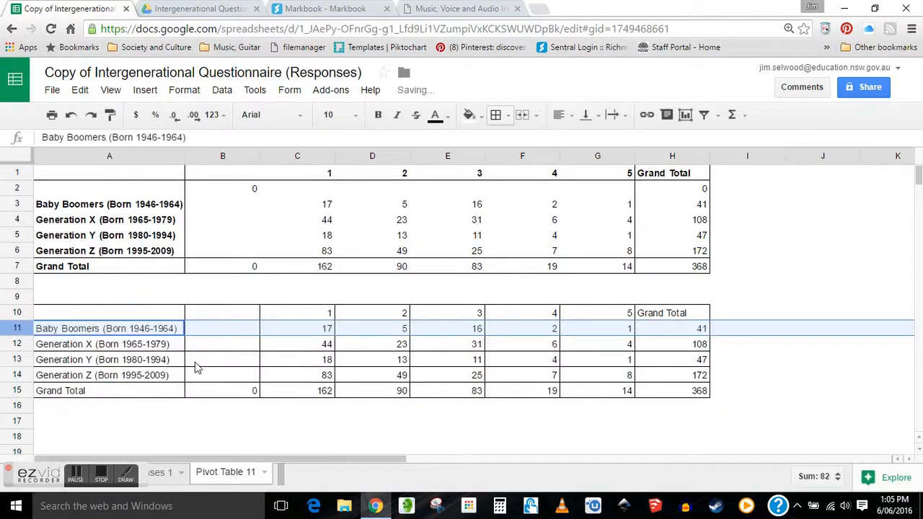
Step: Delete the empty column B between the generation labels and the response counts
left_click(315, 431)
right_click(225, 163)
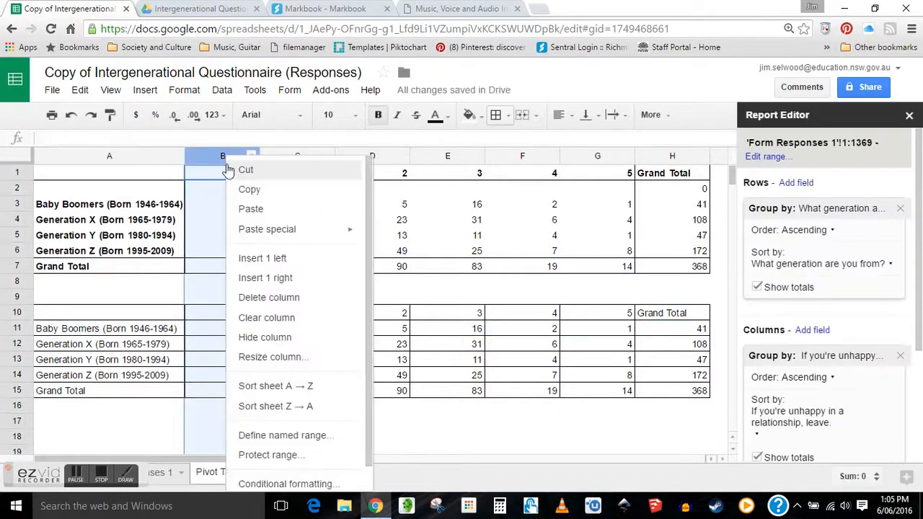
left_click(243, 297)
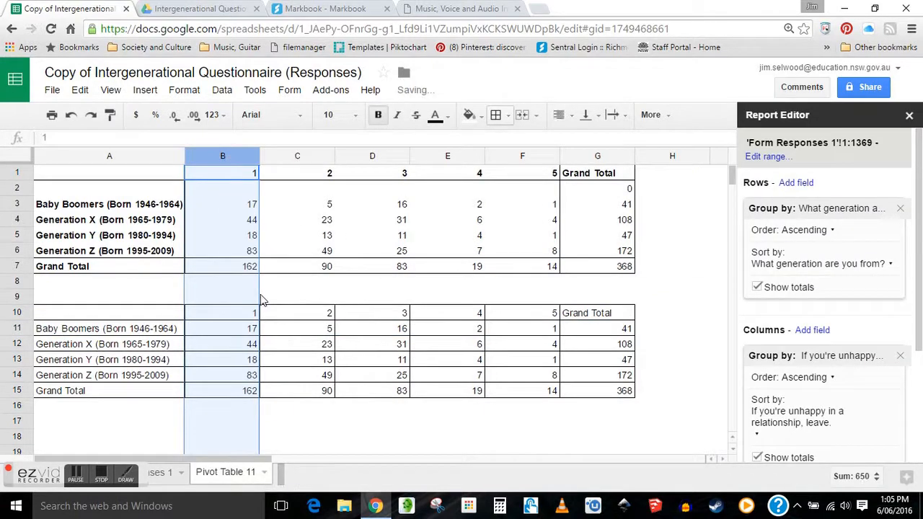
left_click(586, 418)
Step: Enter the heading Generation in A10 and replace the heading in B10 with Strongly Agree
left_click(163, 316)
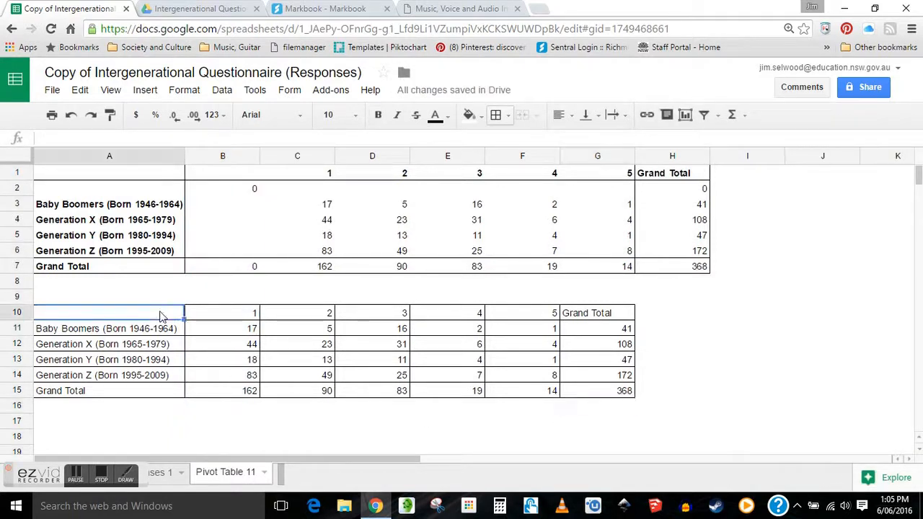
type("Generation")
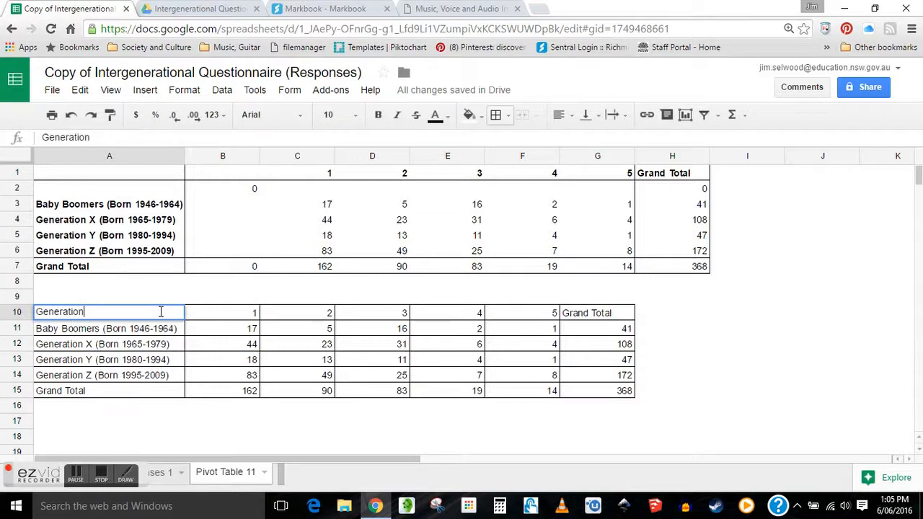
left_click(237, 320)
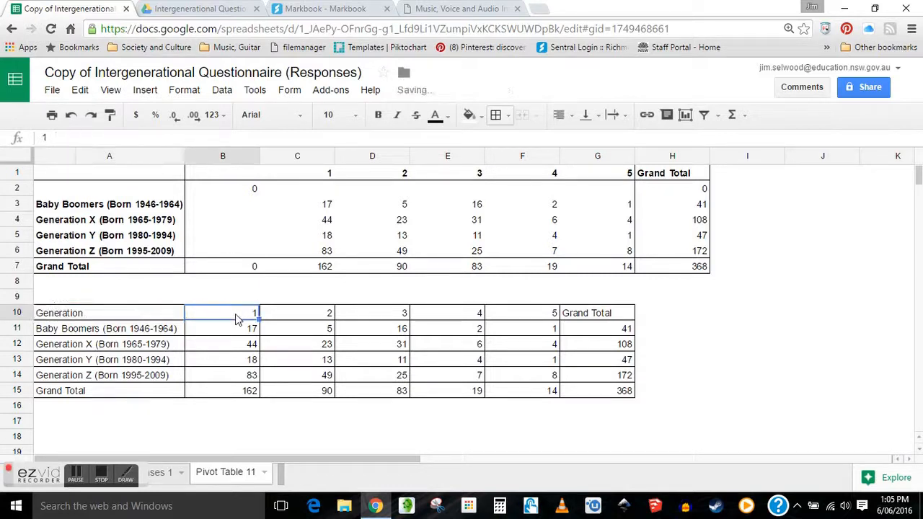
type("Strong")
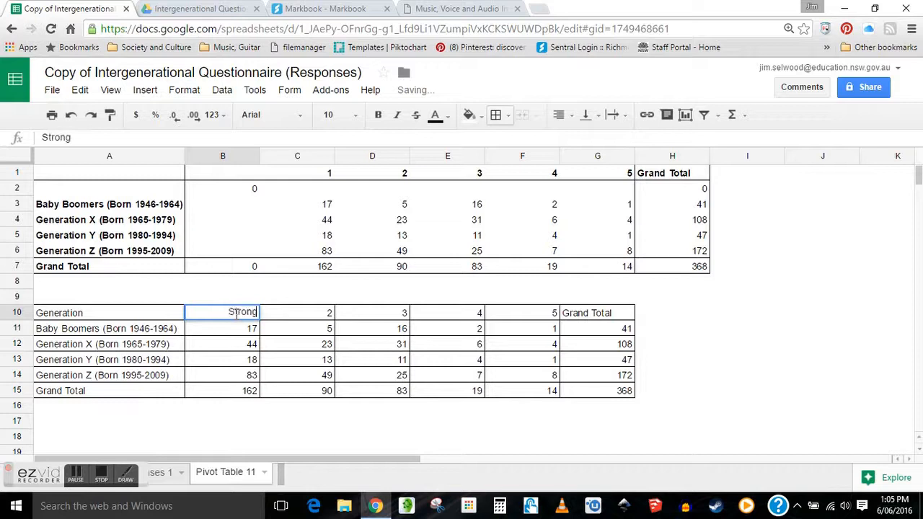
type("ly Agree")
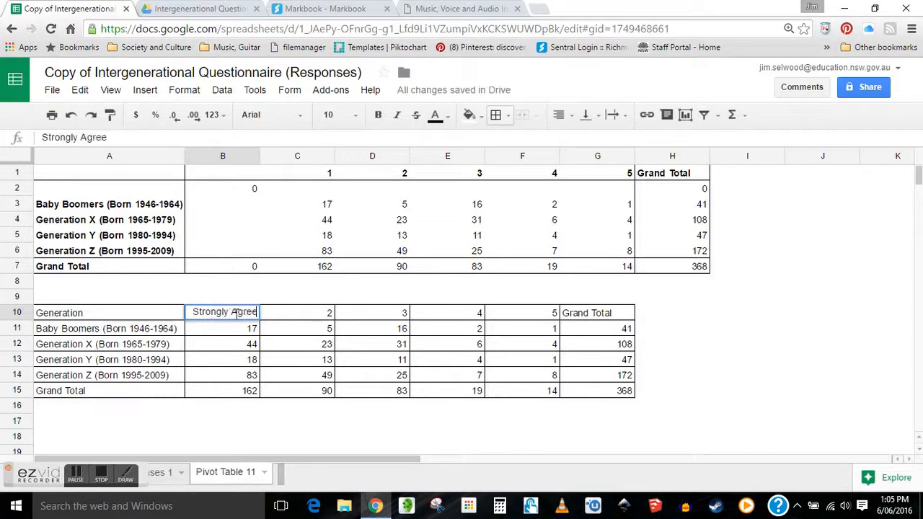
Step: Replace the headings in C10, D10 and E10 with Agree, Neutral and Disagree
left_click(292, 317)
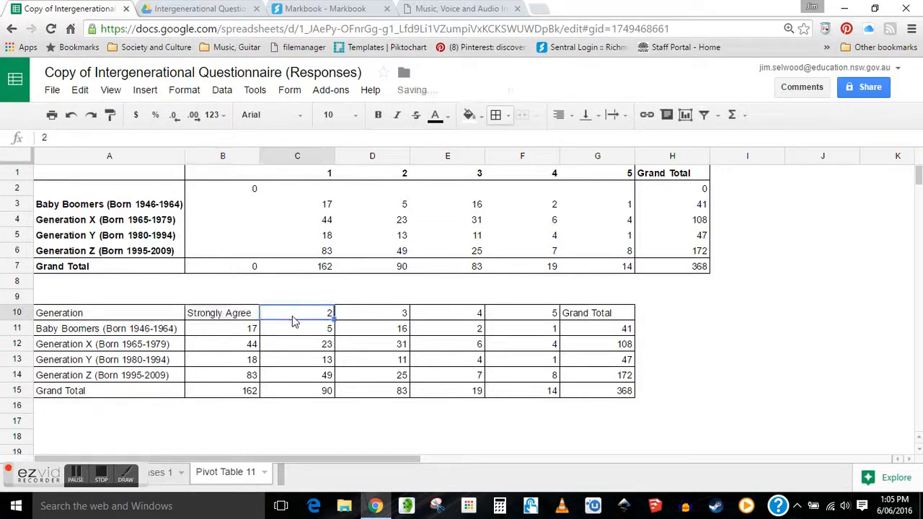
type("Agree")
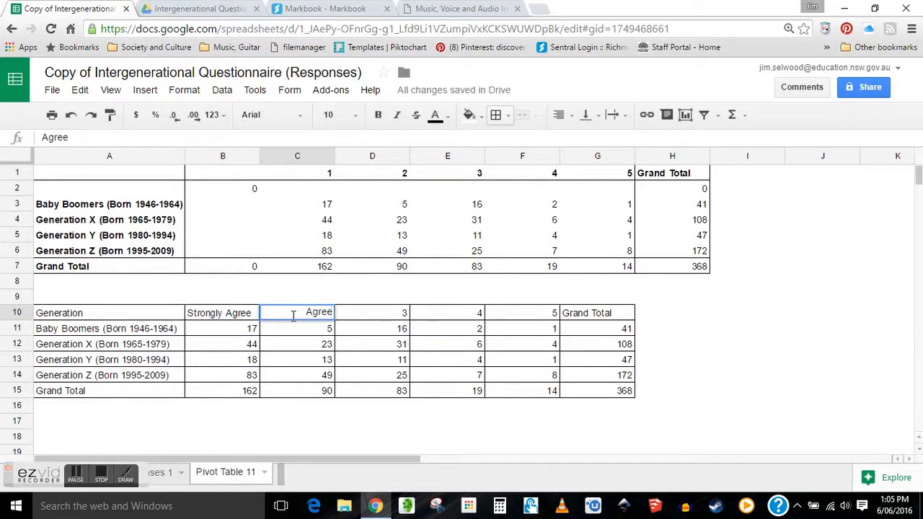
key("Tab")
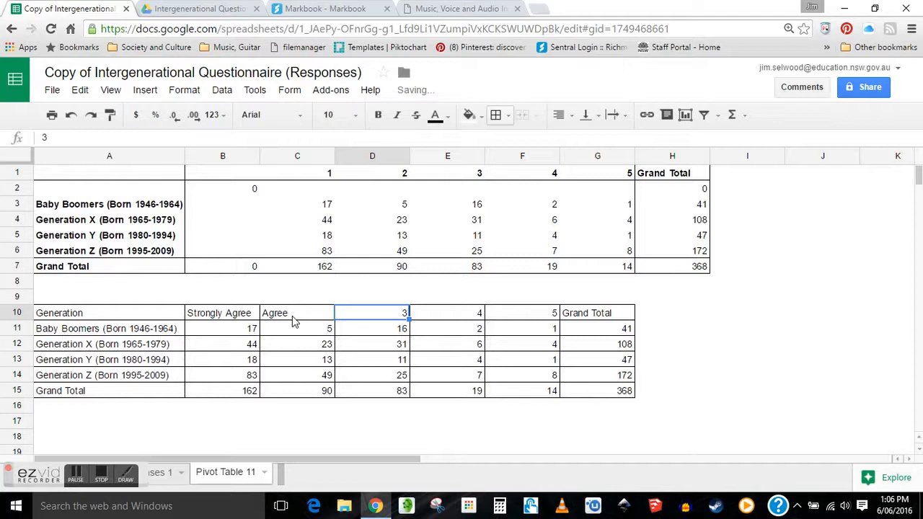
type("Neutral")
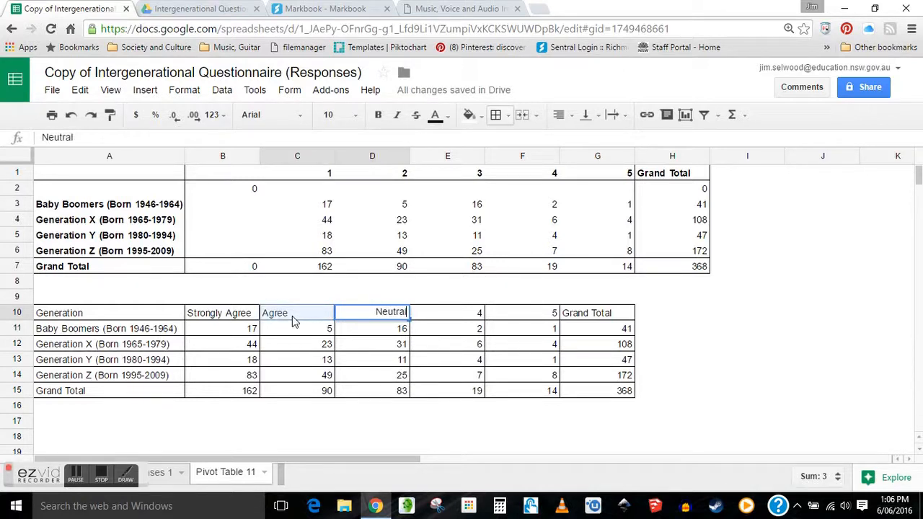
left_click(441, 312)
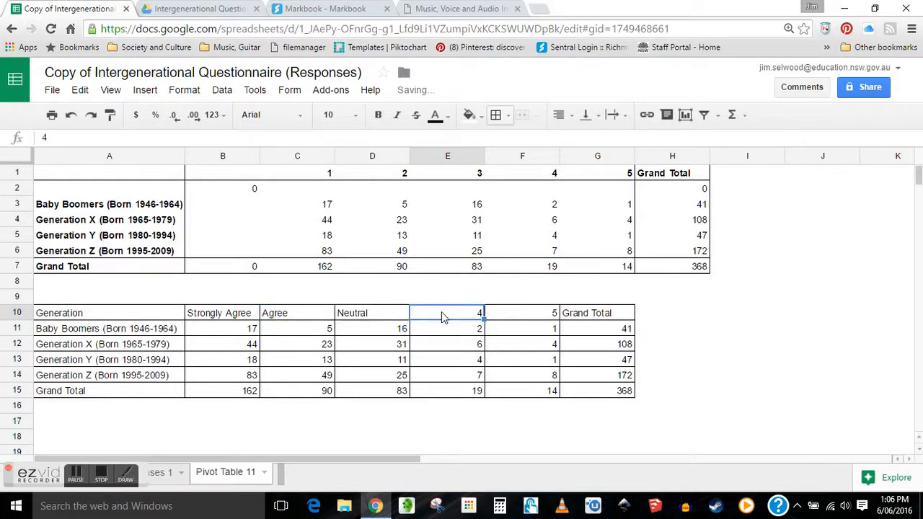
type("Disagree")
Step: Switch to the questionnaire PDF in Google Drive and examine question 31 with its response scale
key("ctrl+Tab")
scroll(386, 296, "up", 1)
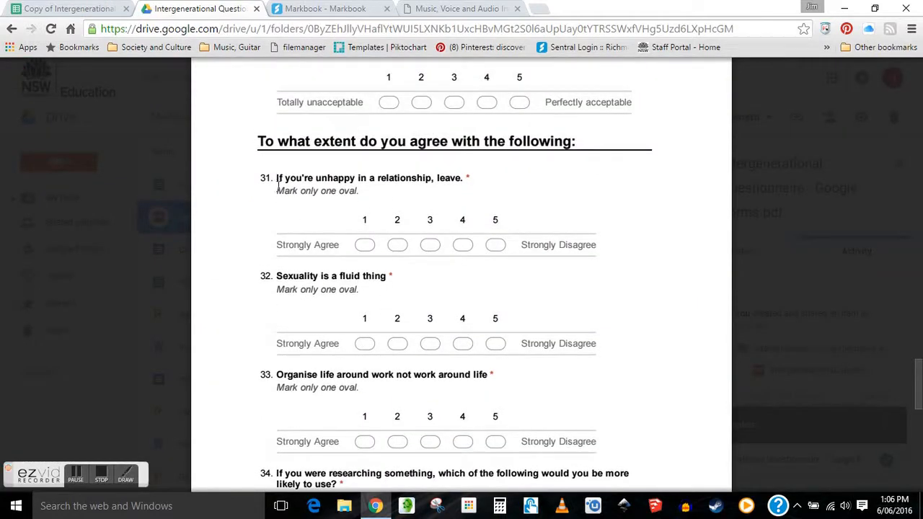
left_click_drag(279, 181, 478, 226)
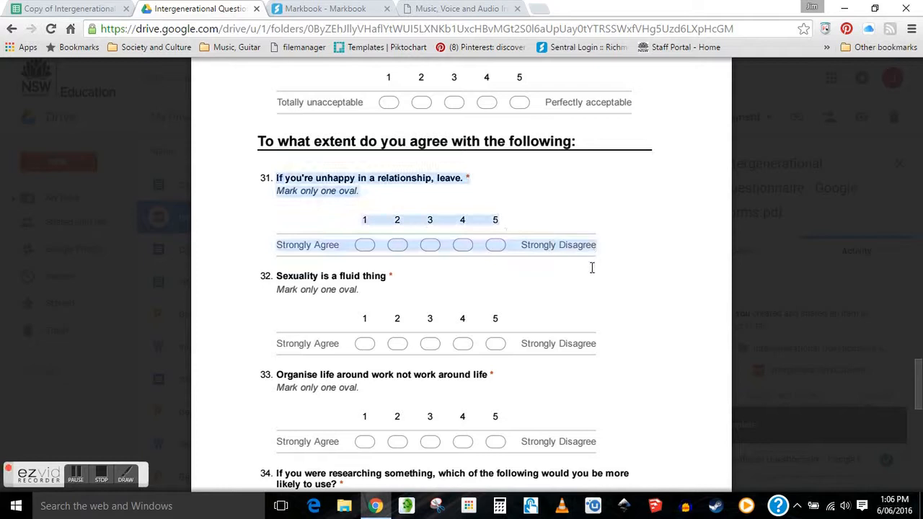
left_click(355, 245)
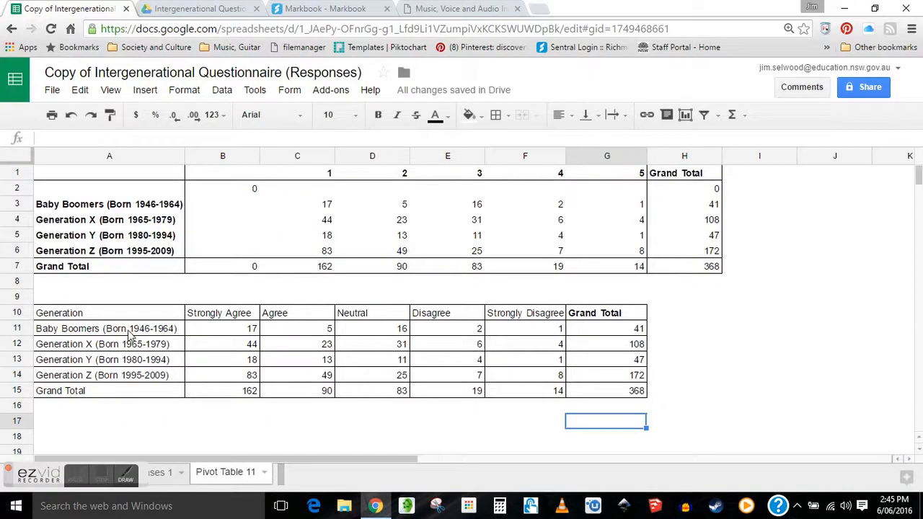
Step: Review the Baby Boomers row and the Grand Total value of each generation in the pasted table
left_click_drag(130, 334, 606, 329)
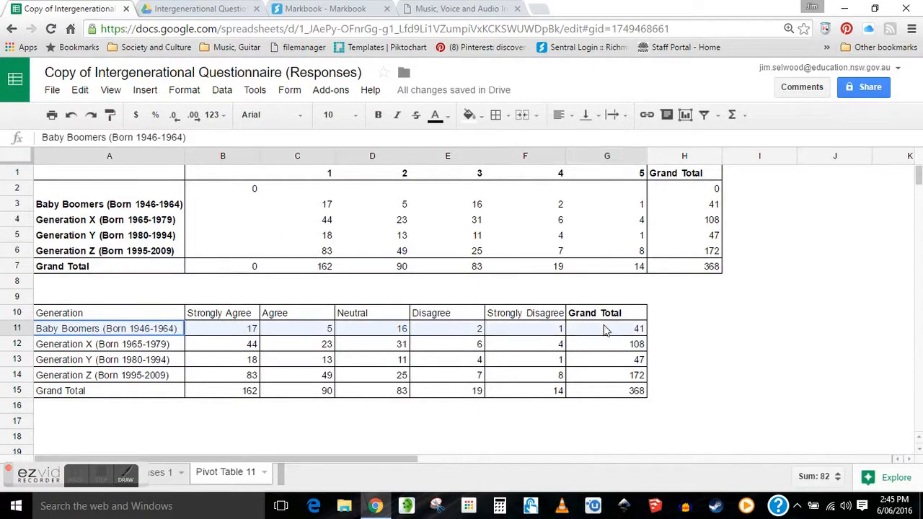
left_click(604, 325)
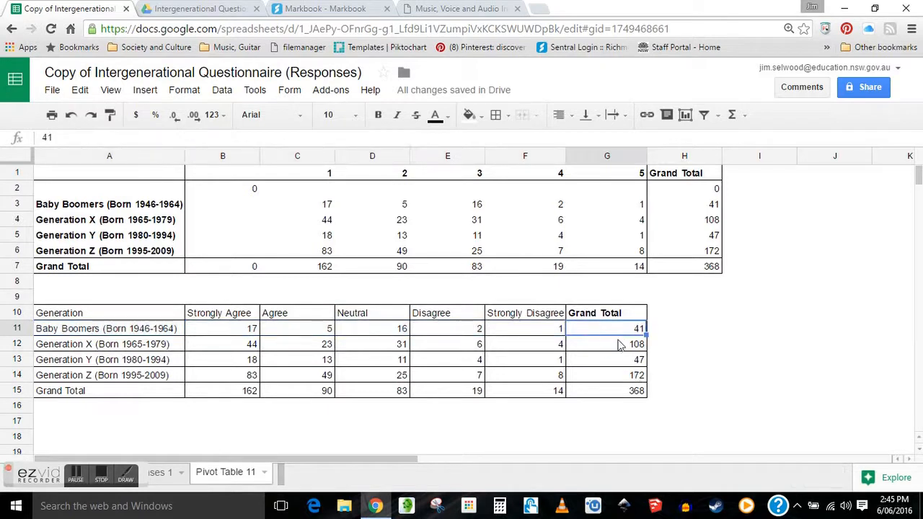
left_click(618, 349)
left_click(624, 361)
left_click(628, 376)
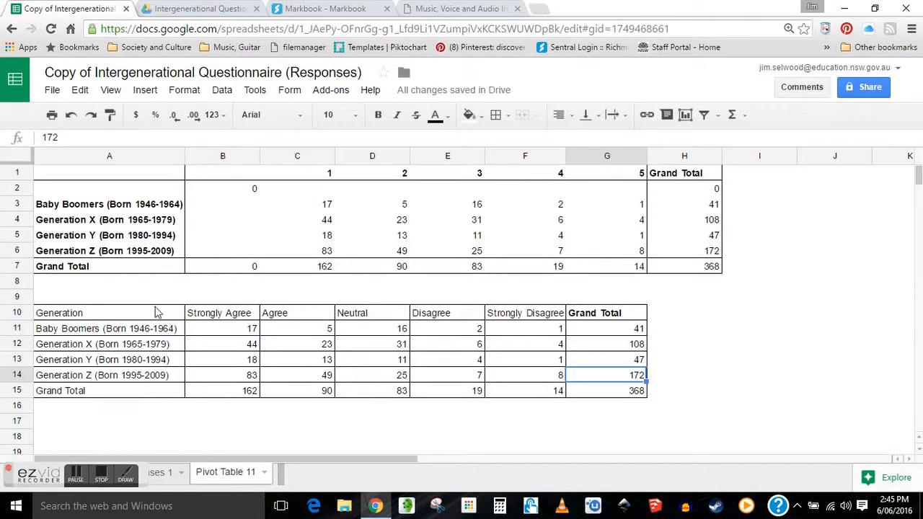
Step: Insert one blank column before each of the Agree, Neutral and Disagree columns of the pasted table
left_click(299, 157)
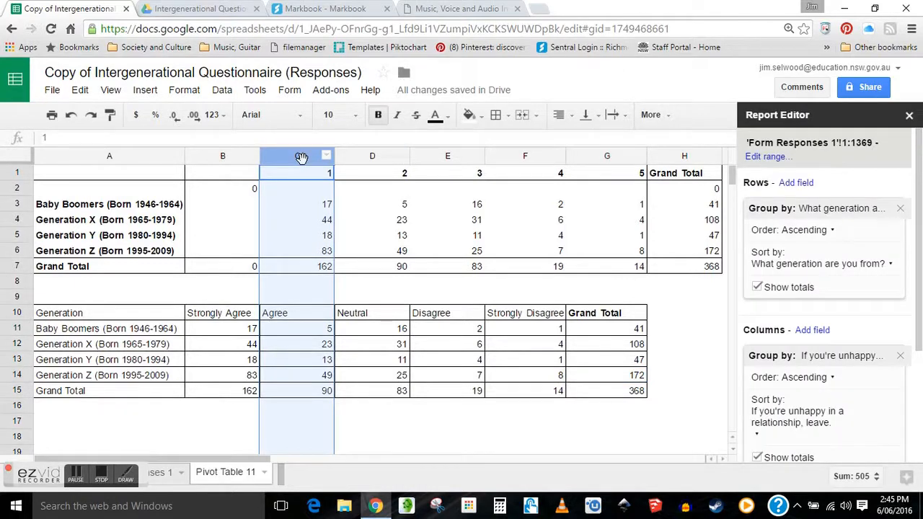
right_click(301, 158)
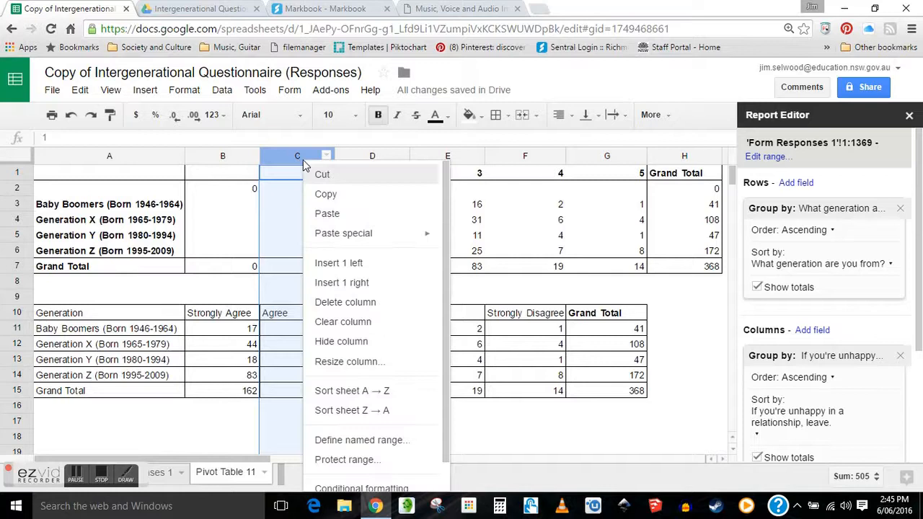
left_click(324, 264)
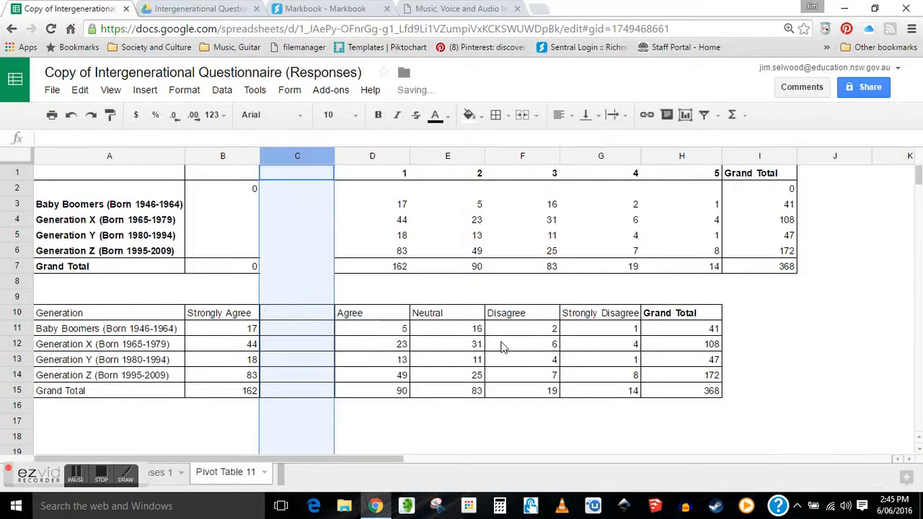
left_click(446, 156)
right_click(446, 156)
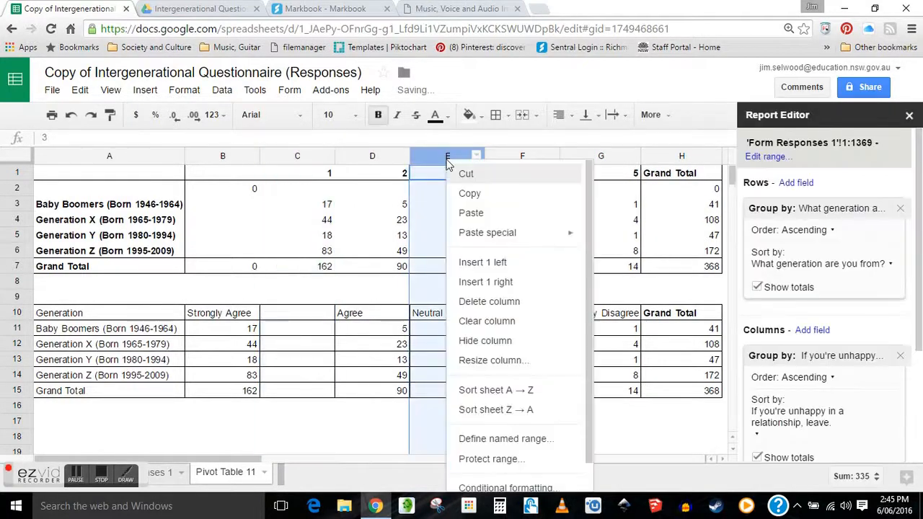
left_click(485, 262)
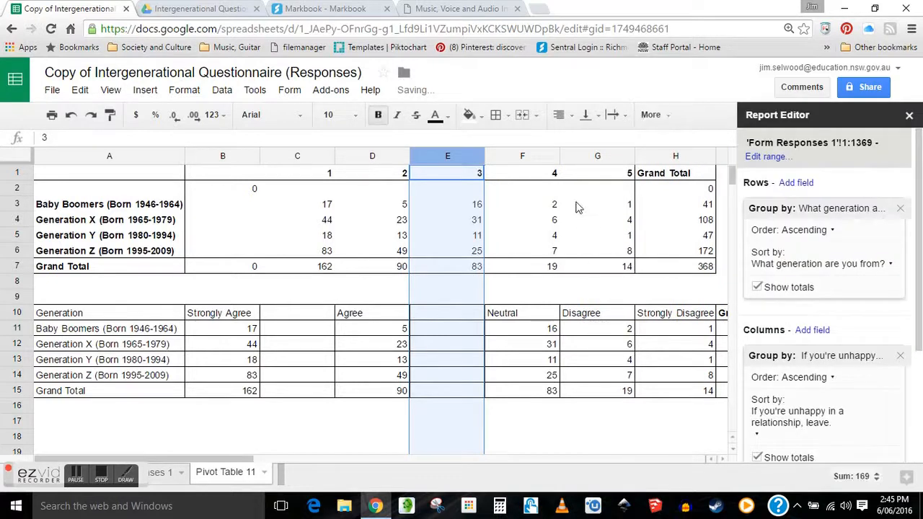
left_click(592, 154)
right_click(592, 155)
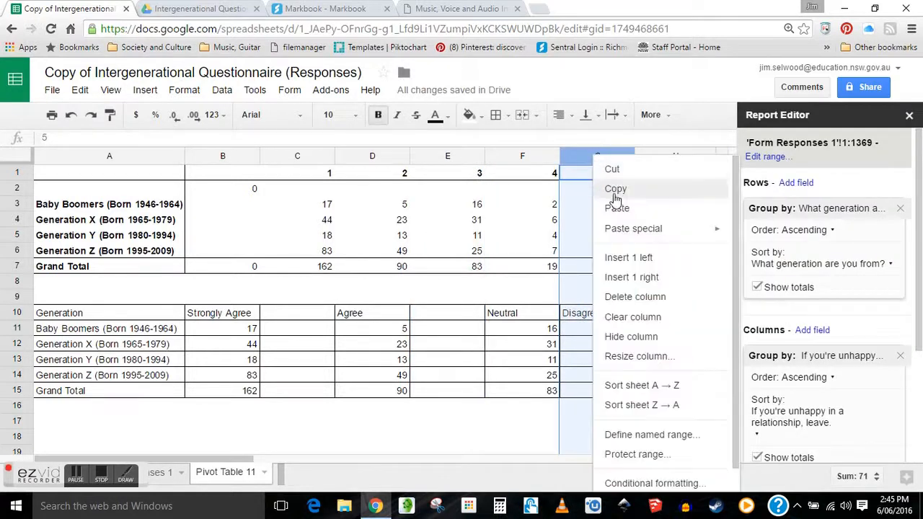
left_click(629, 262)
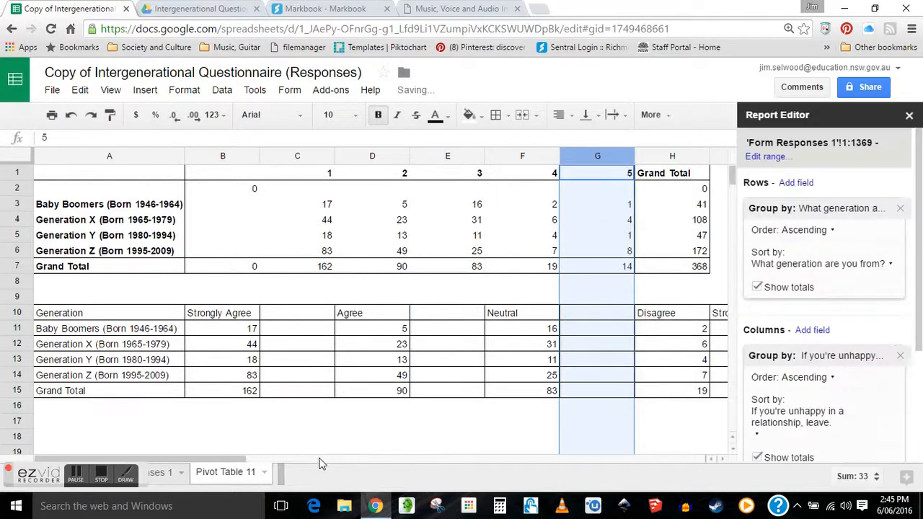
Step: Insert one blank column before the Strongly Disagree column and one before the Grand Total column of the pasted table
left_click_drag(249, 459, 330, 459)
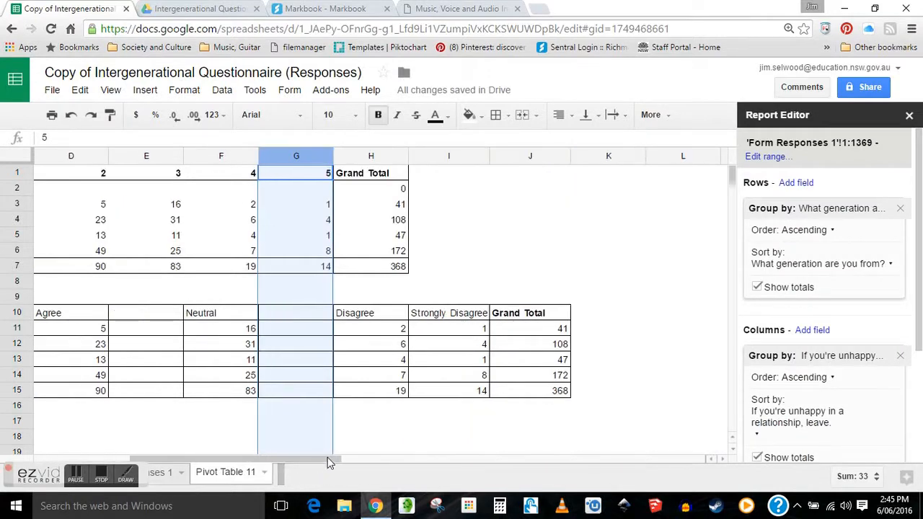
right_click(464, 160)
left_click(499, 260)
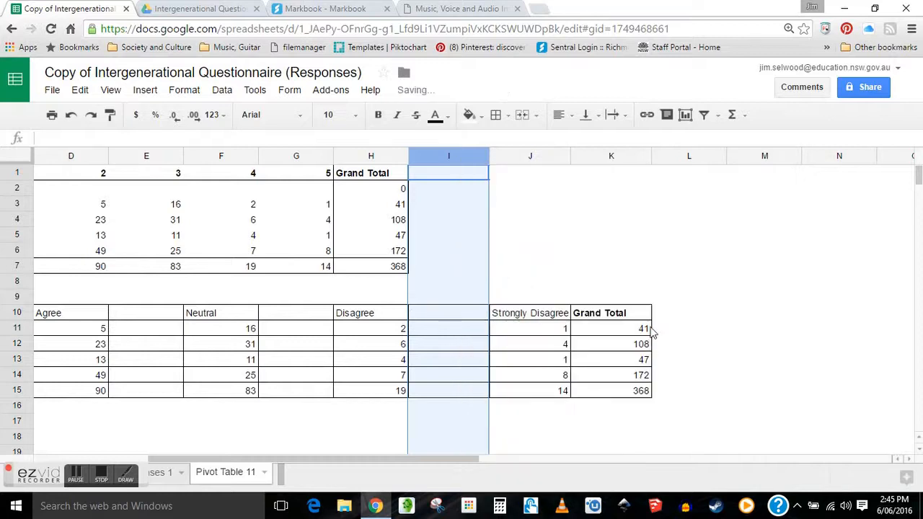
left_click(610, 156)
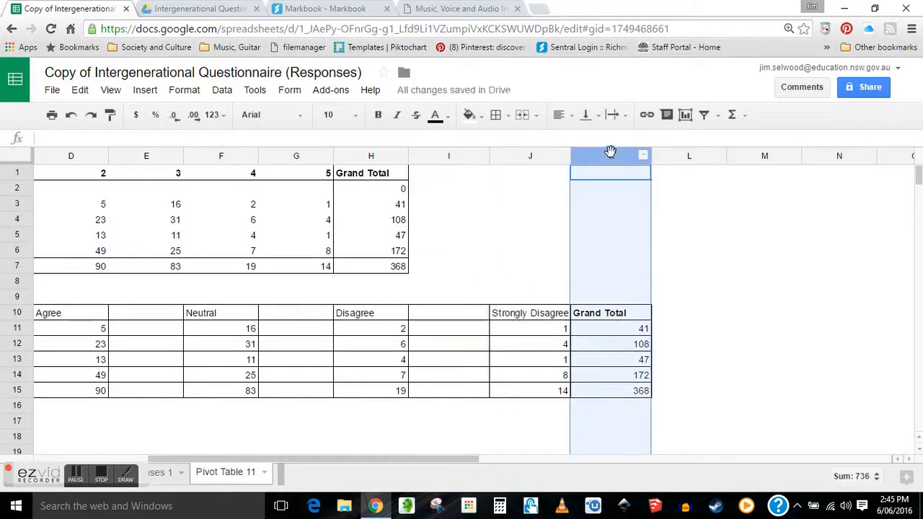
right_click(610, 157)
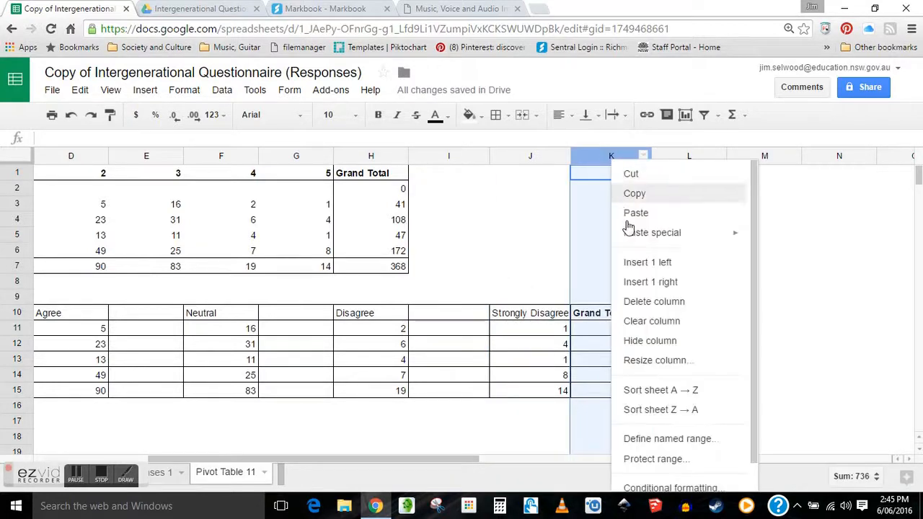
left_click(646, 263)
Step: Copy the Strongly Agree, Agree and Neutral headings in row 10 into the blank heading cells C10, E10 and G10
left_click_drag(404, 461, 283, 459)
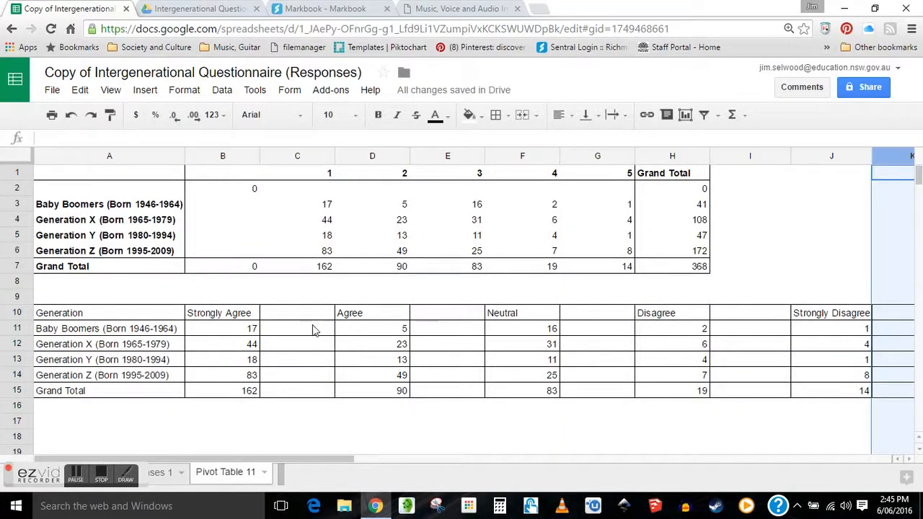
left_click(246, 316)
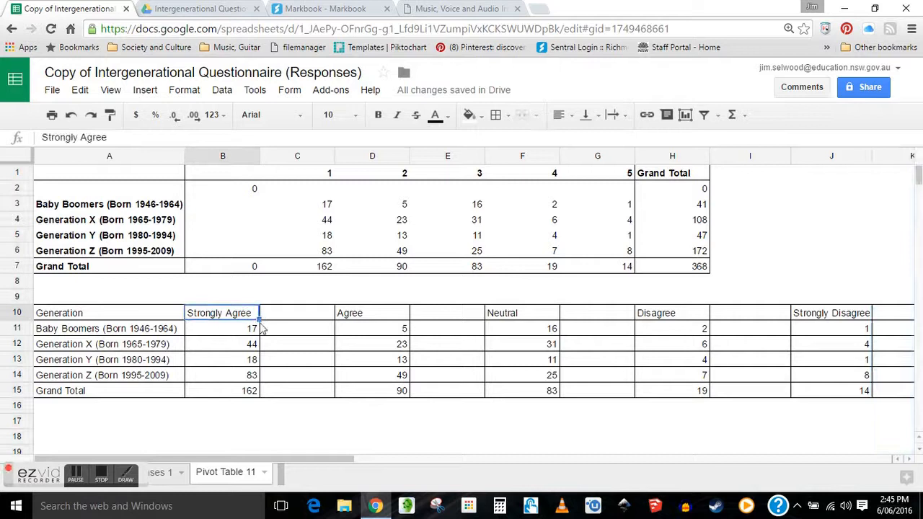
left_click_drag(258, 320, 314, 326)
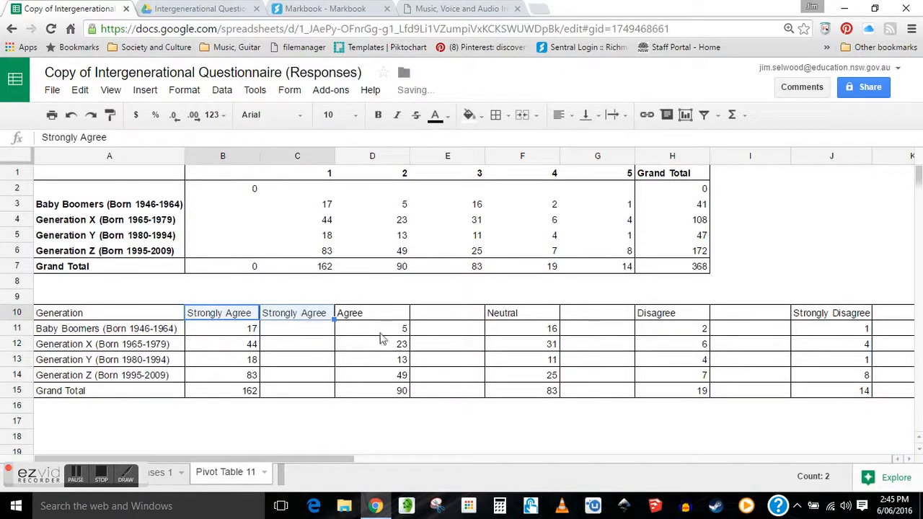
left_click(382, 318)
left_click_drag(409, 318, 483, 313)
left_click(524, 317)
left_click_drag(557, 317, 611, 320)
Step: Copy the Disagree and Strongly Disagree headings in row 10 into the blank heading cells I10 and K10
left_click(662, 317)
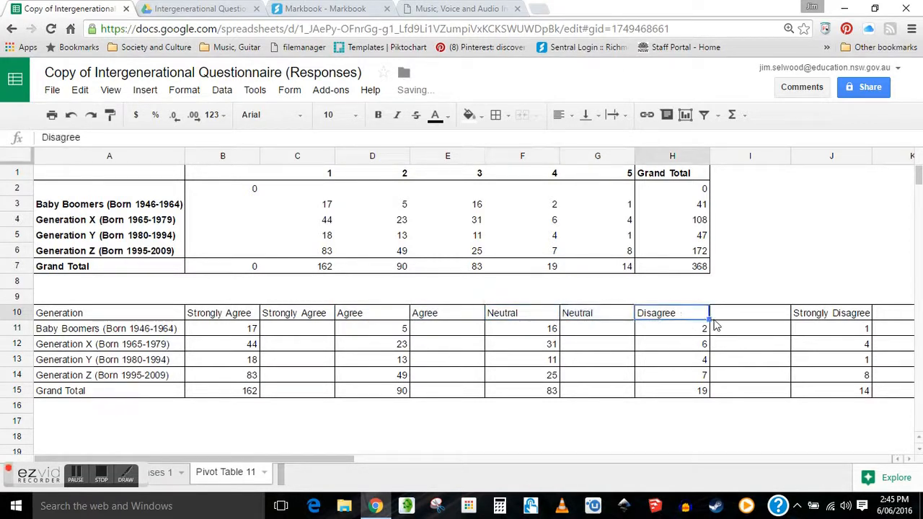
left_click_drag(710, 320, 756, 317)
left_click(800, 317)
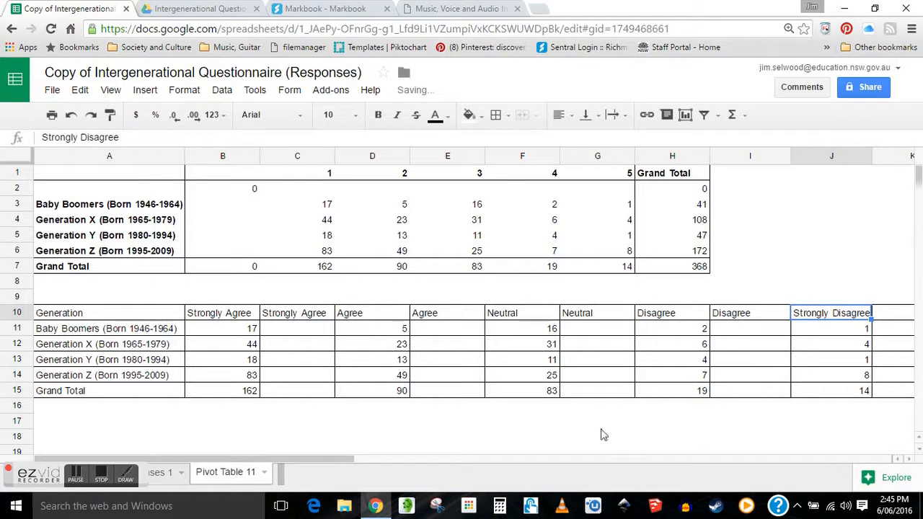
left_click_drag(346, 464, 444, 462)
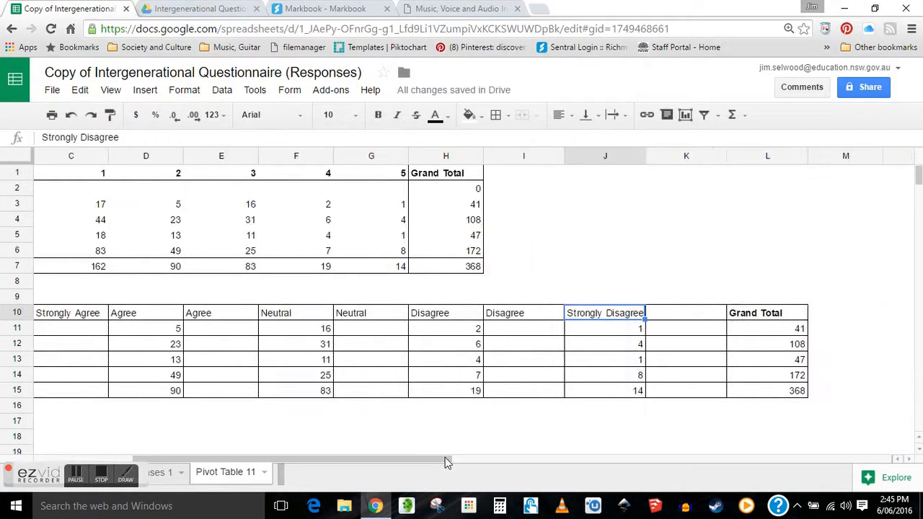
left_click_drag(645, 318, 702, 318)
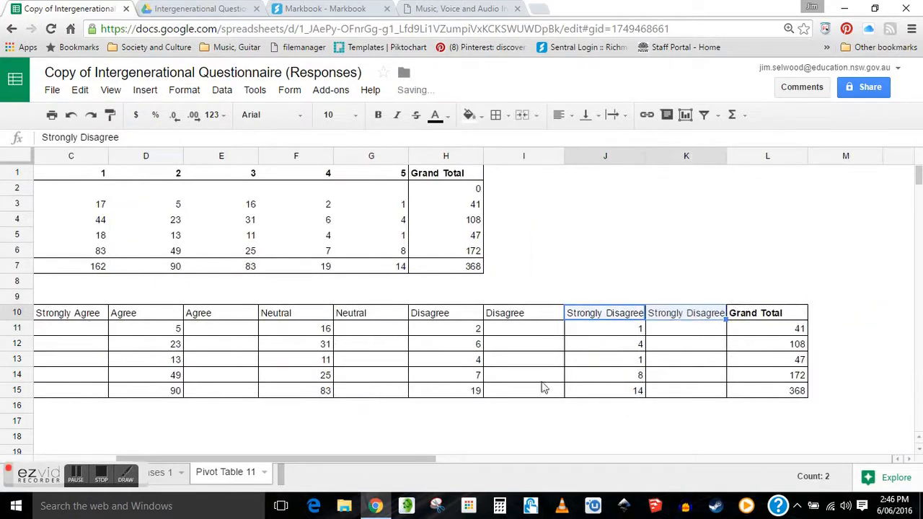
Step: Calculate the Baby Boomers' Strongly Agree percentage in C11 with the formula =B11/L11*100
left_click_drag(381, 458, 286, 477)
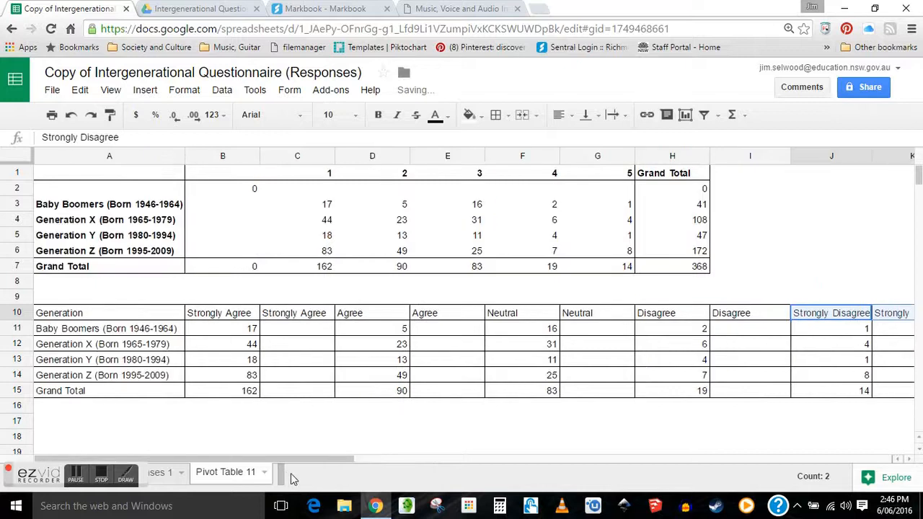
left_click(303, 329)
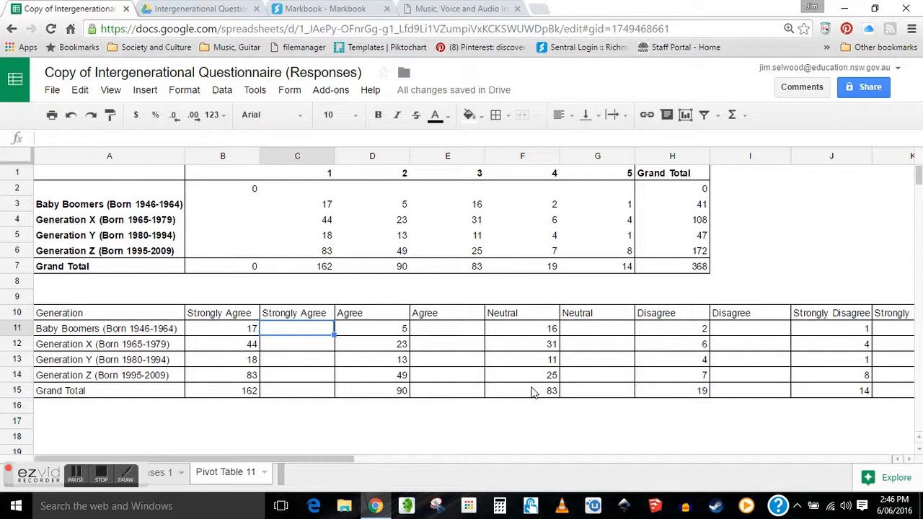
type("=")
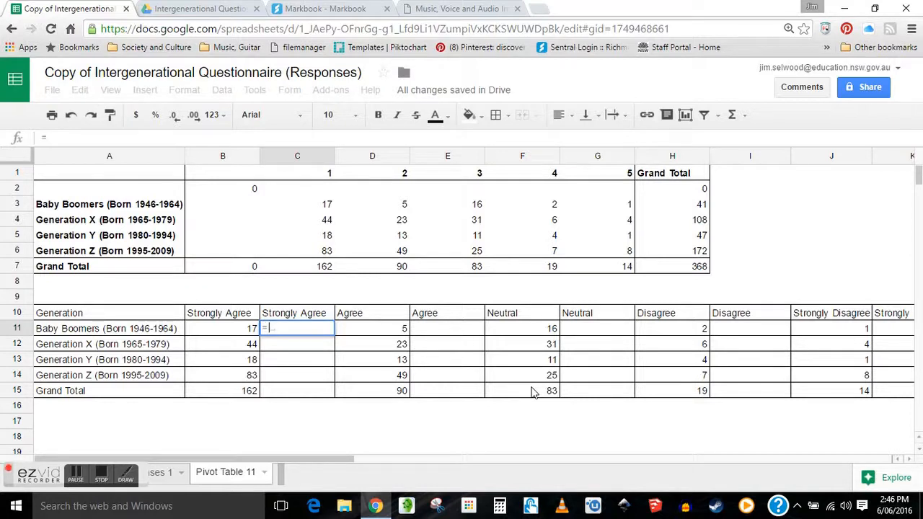
left_click(243, 332)
left_click_drag(316, 459, 437, 472)
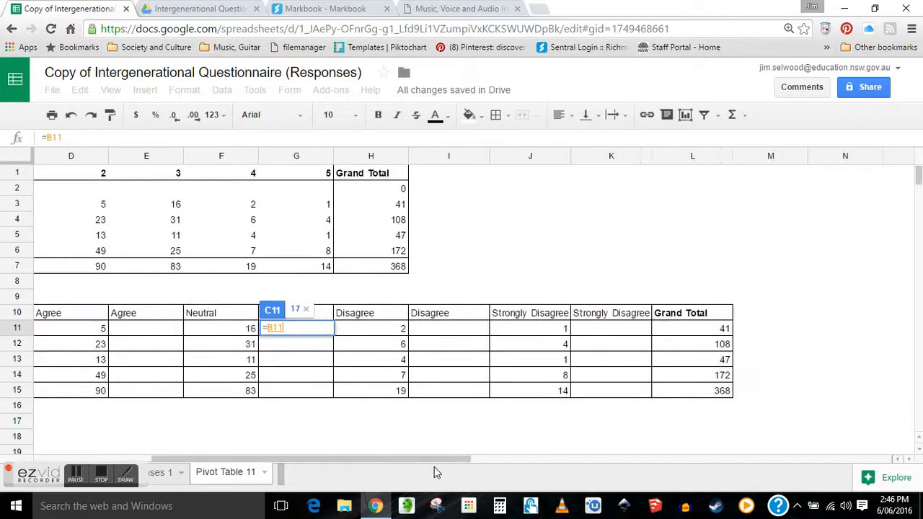
type("/")
left_click(698, 333)
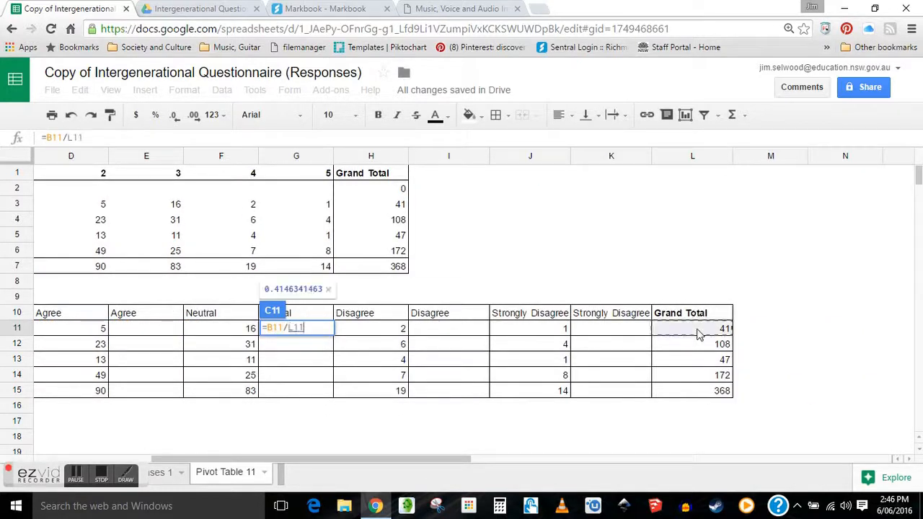
type("*")
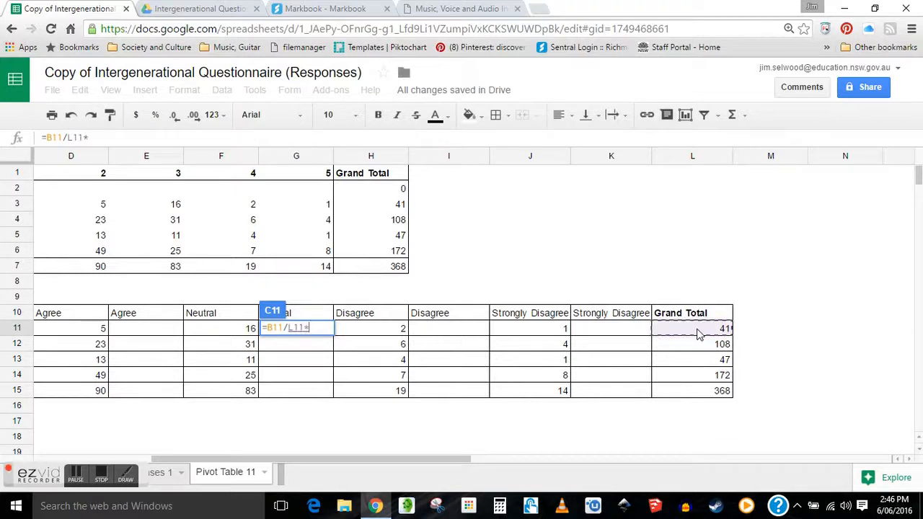
type("10")
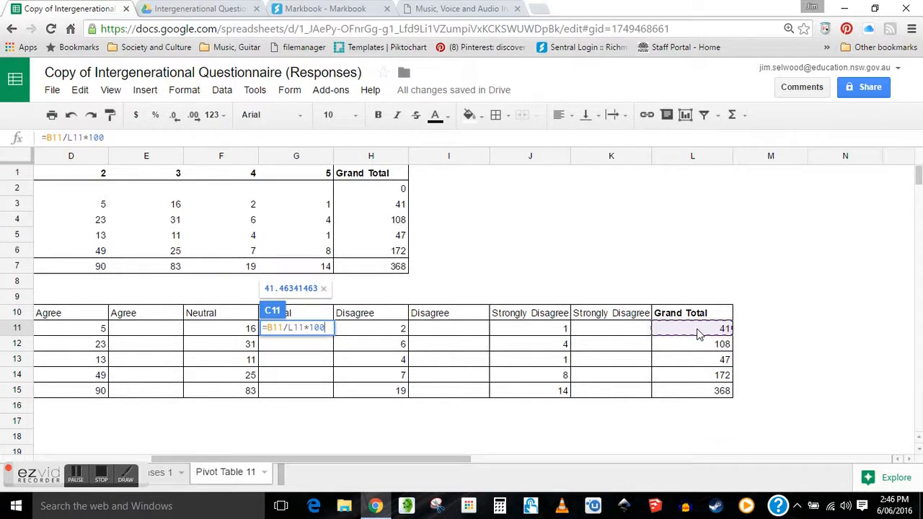
type("0")
key("Return")
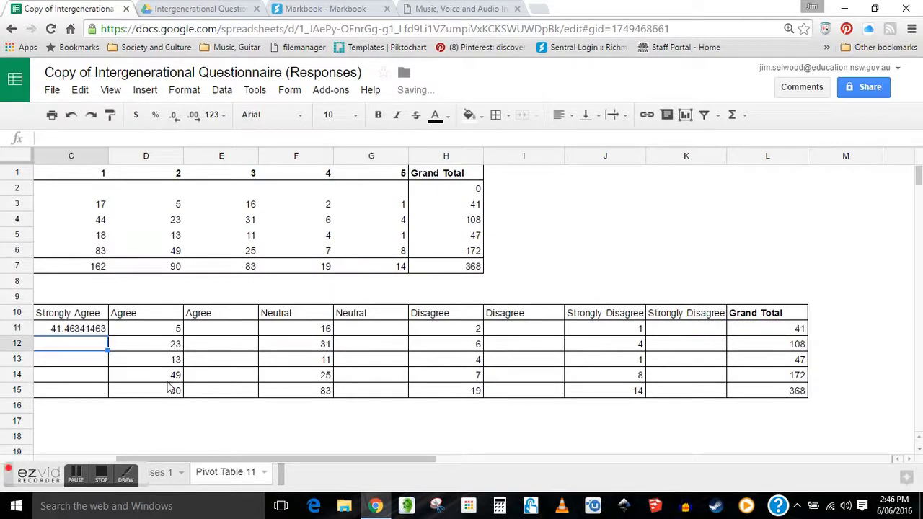
Step: Fill the Strongly Agree percentage formula from C11 down through the Generation Z row in C14
left_click_drag(346, 463, 294, 467)
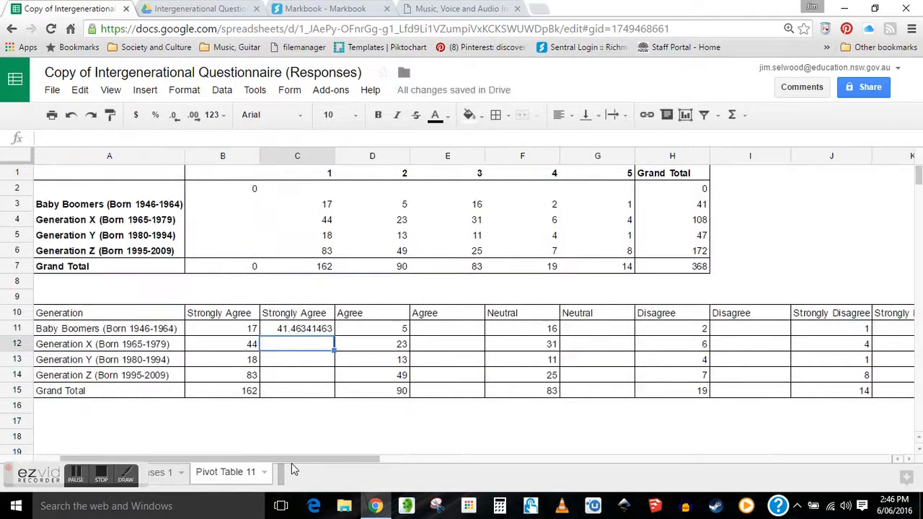
left_click(300, 333)
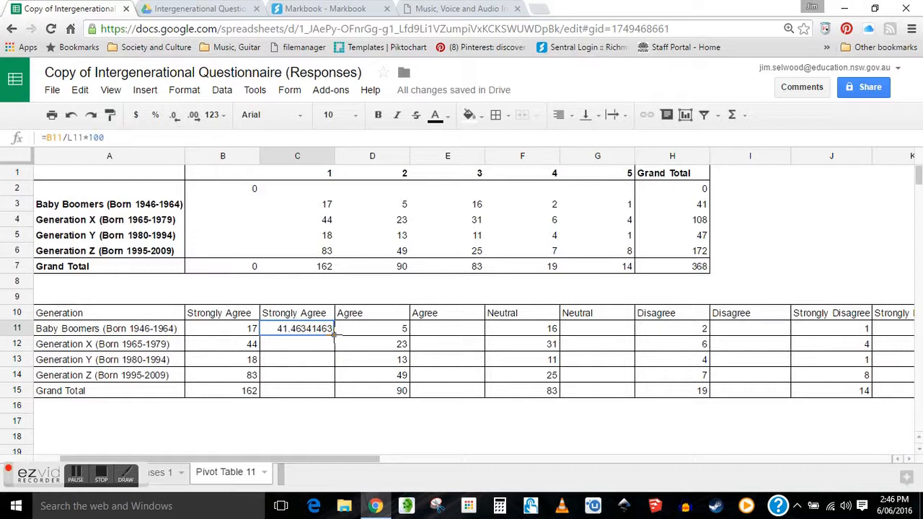
left_click_drag(333, 338, 331, 380)
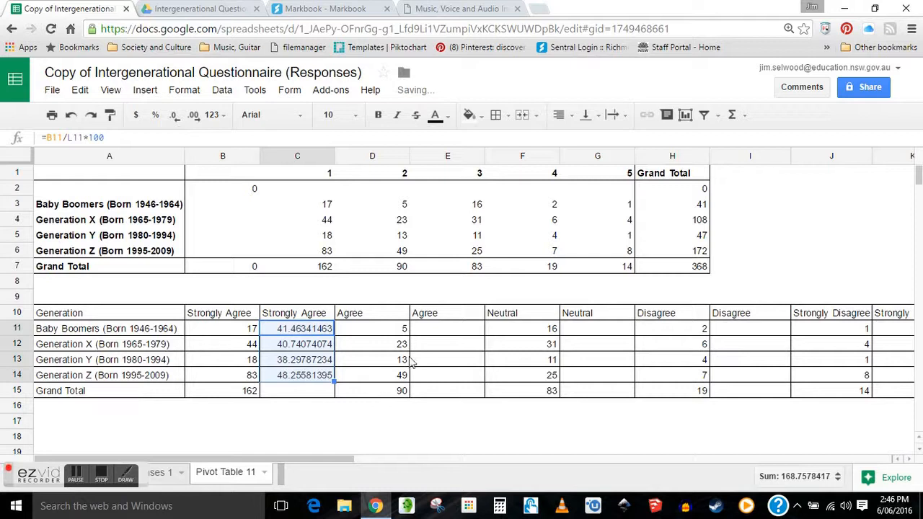
Step: Calculate the Agree percentage in E11 with =D11/L11*100 and fill the formula down to E14
left_click(461, 333)
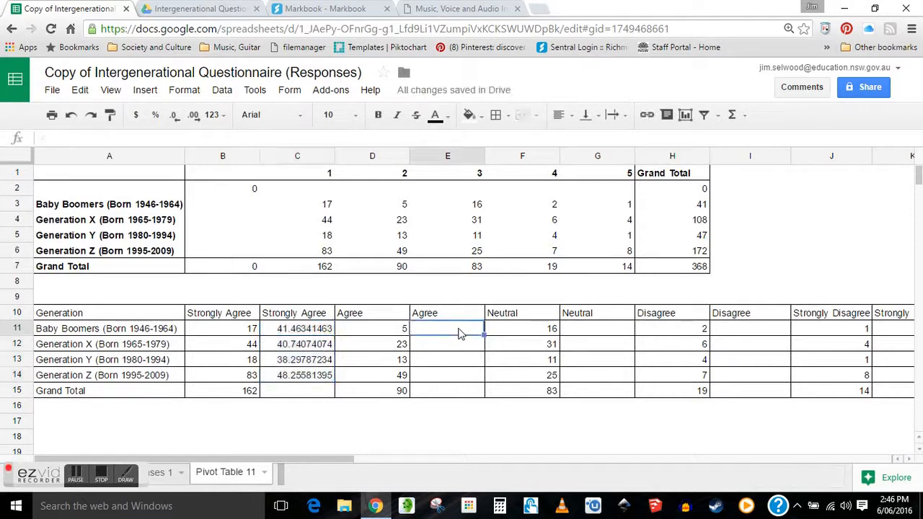
type("=")
left_click(389, 329)
left_click_drag(344, 459, 479, 463)
type("/")
left_click(688, 333)
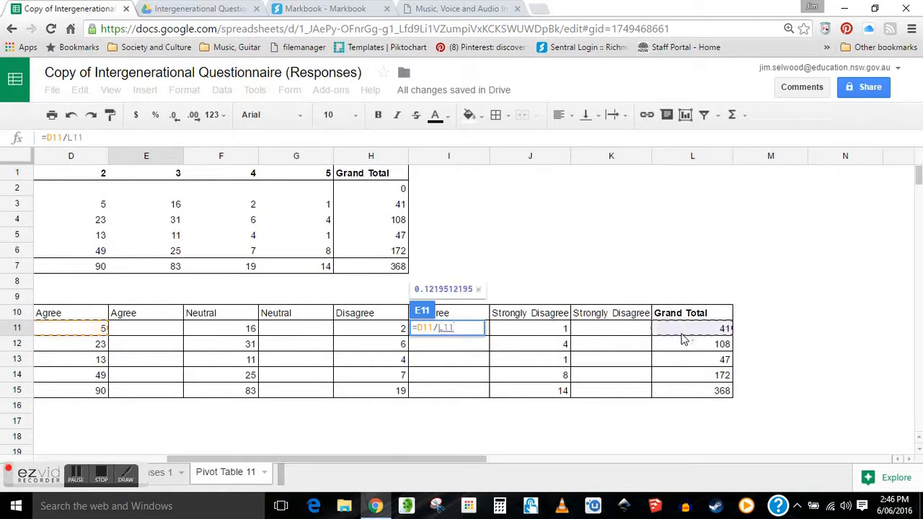
type("*100")
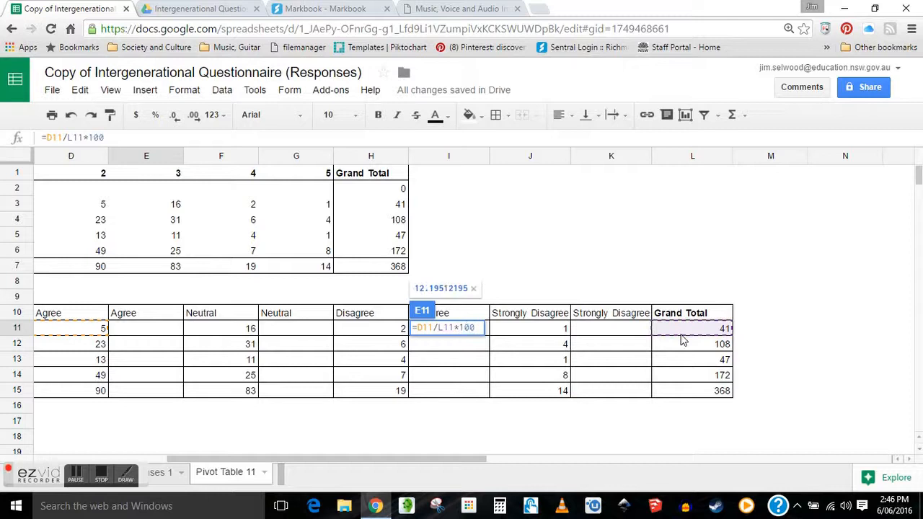
key("Return")
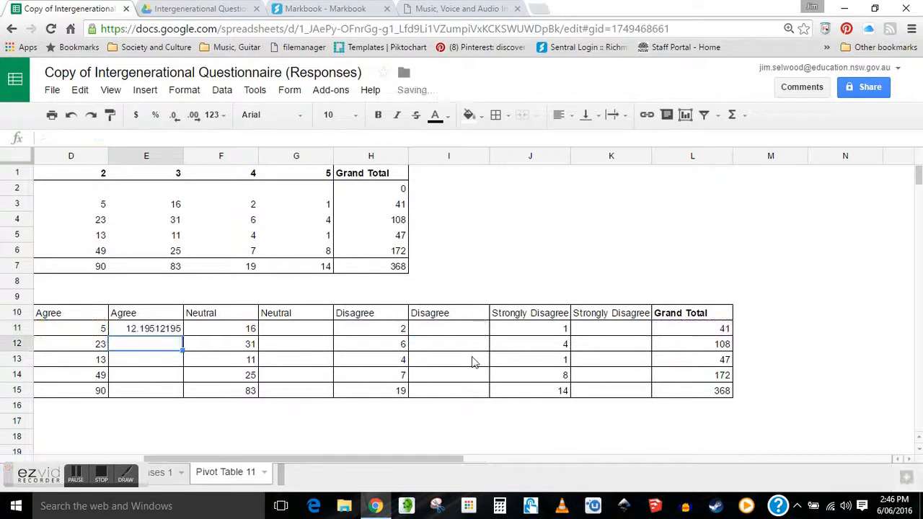
left_click(160, 334)
left_click_drag(182, 337, 182, 375)
Step: Calculate the Baby Boomers' Neutral percentage in G11 with the formula =F11/L11*100
left_click(301, 336)
type("=")
left_click(240, 333)
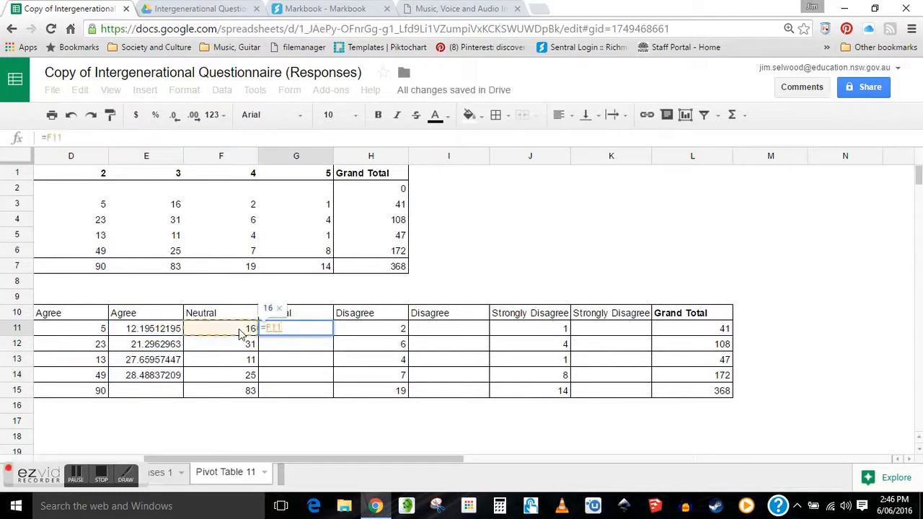
type("/")
left_click(682, 330)
type("*")
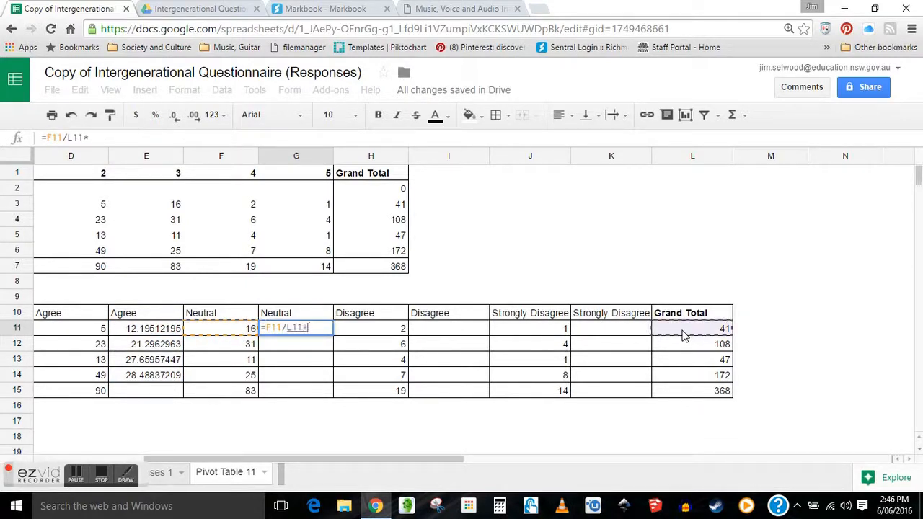
type("100")
key("Return")
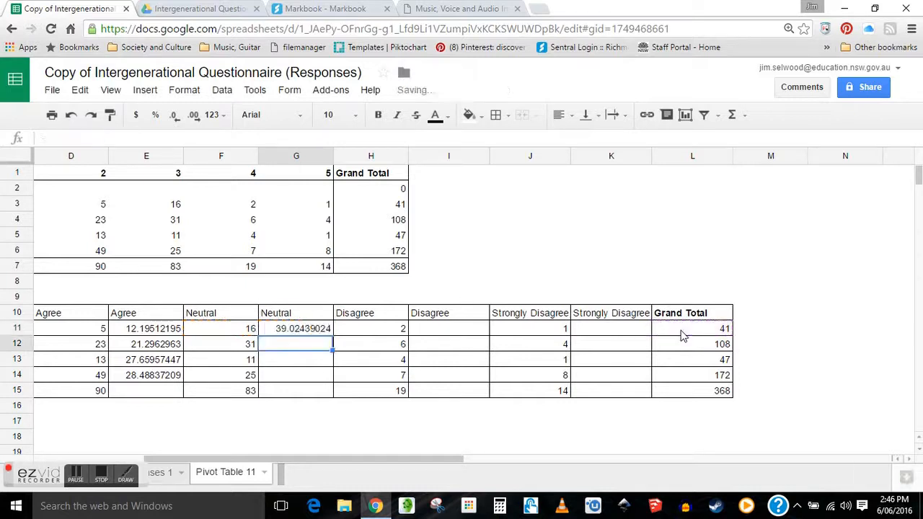
Step: Fill the Neutral percentage formula from G11 down through the Generation Z row in G14
left_click(325, 334)
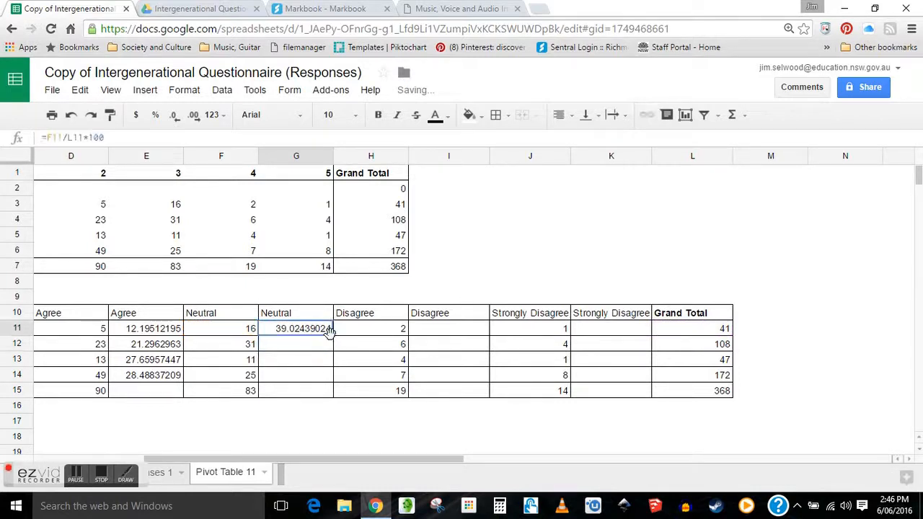
left_click_drag(331, 331, 334, 376)
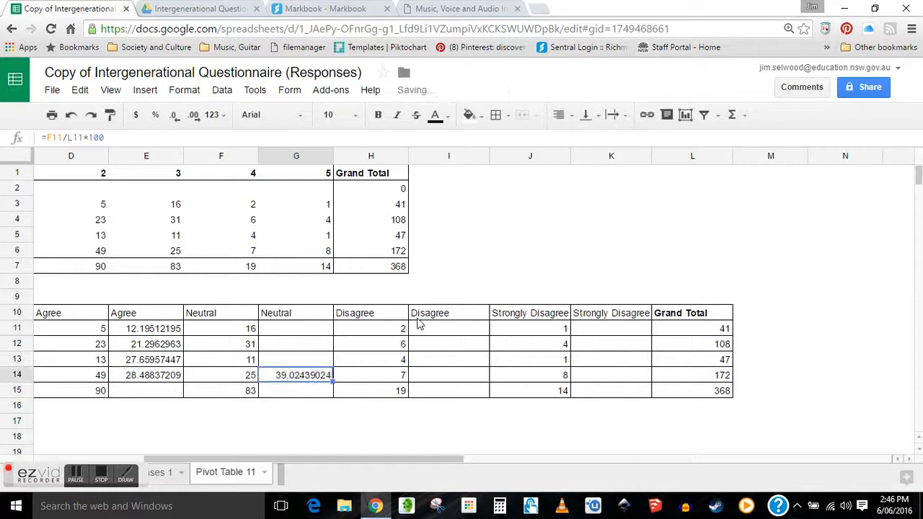
left_click(323, 330)
key("ctrl+z")
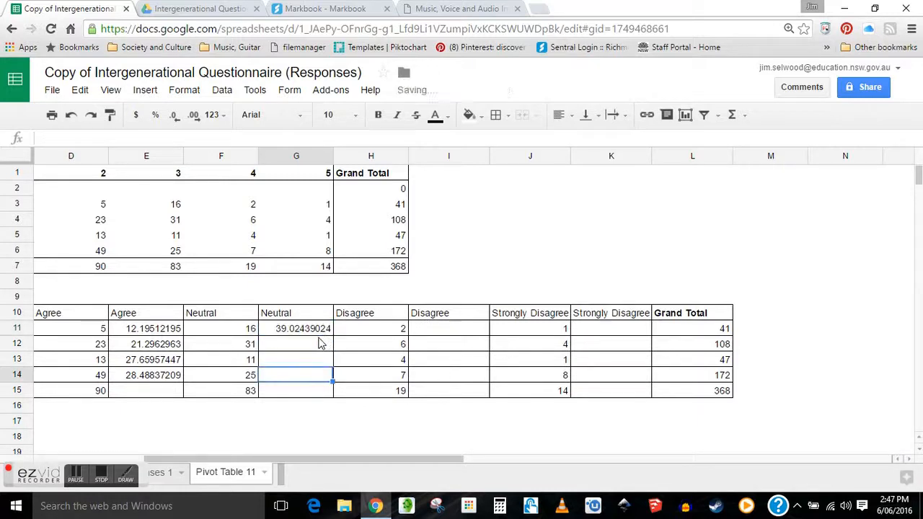
left_click_drag(332, 335, 333, 377)
Step: Calculate the Disagree percentage in I11 with =H11/L11*100 and fill the formula down to I14
left_click(431, 330)
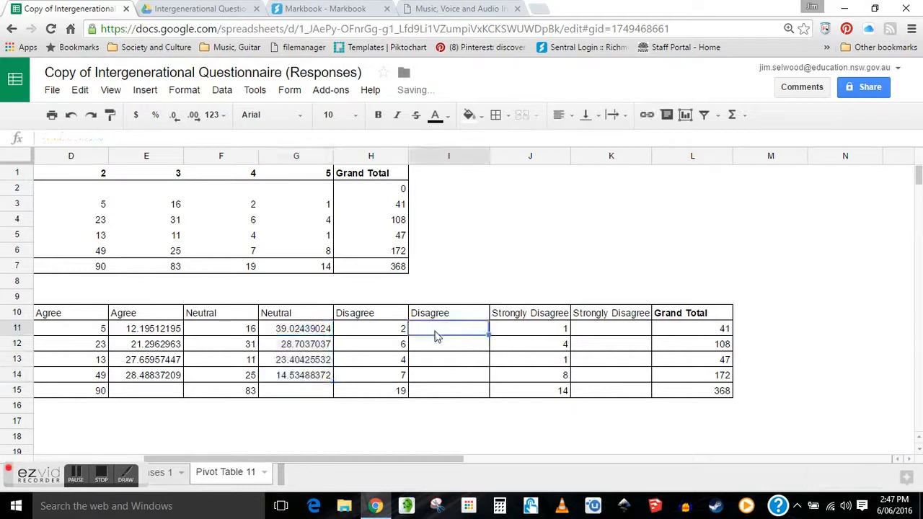
type("=")
left_click(395, 336)
type("/")
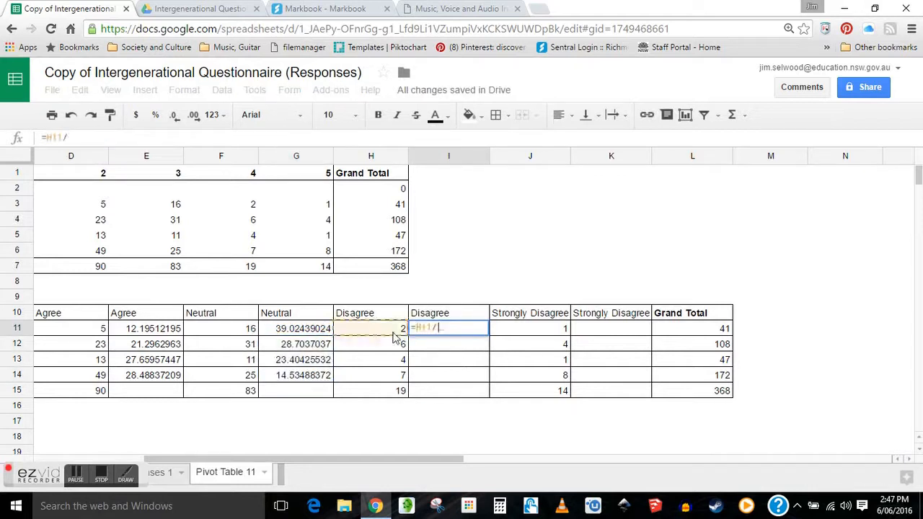
left_click(694, 329)
type("*100")
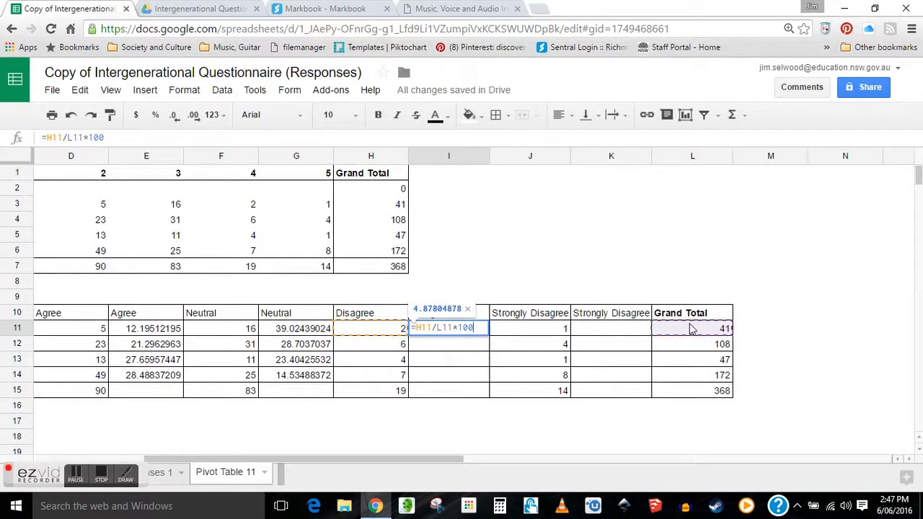
key("Return")
left_click(464, 333)
left_click_drag(489, 330, 488, 375)
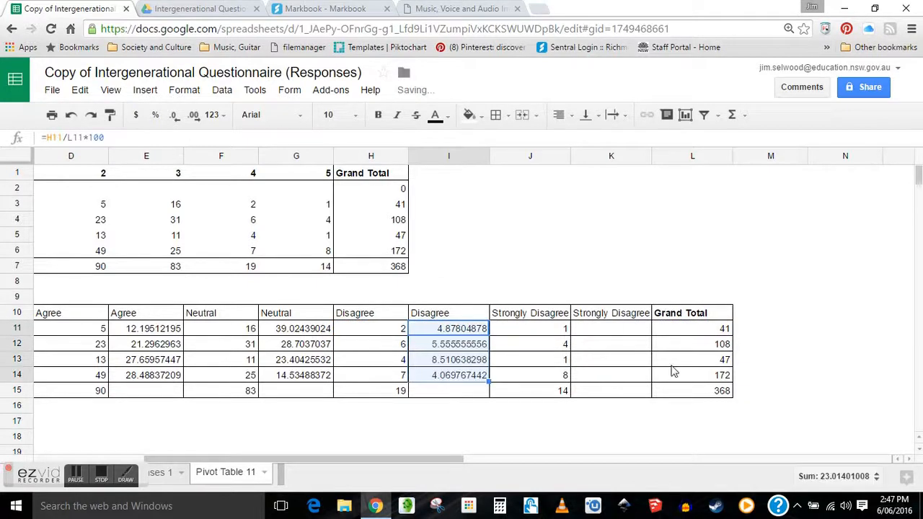
Step: Calculate the Strongly Disagree percentage in K11 with =J11/L11*100 and fill the formula down to K14
left_click(608, 340)
left_click(610, 329)
type("=")
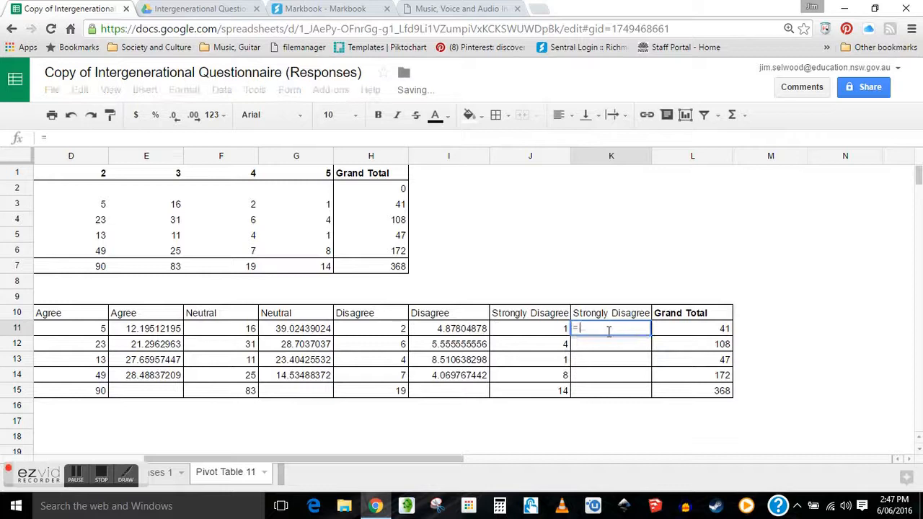
left_click(565, 329)
type("/")
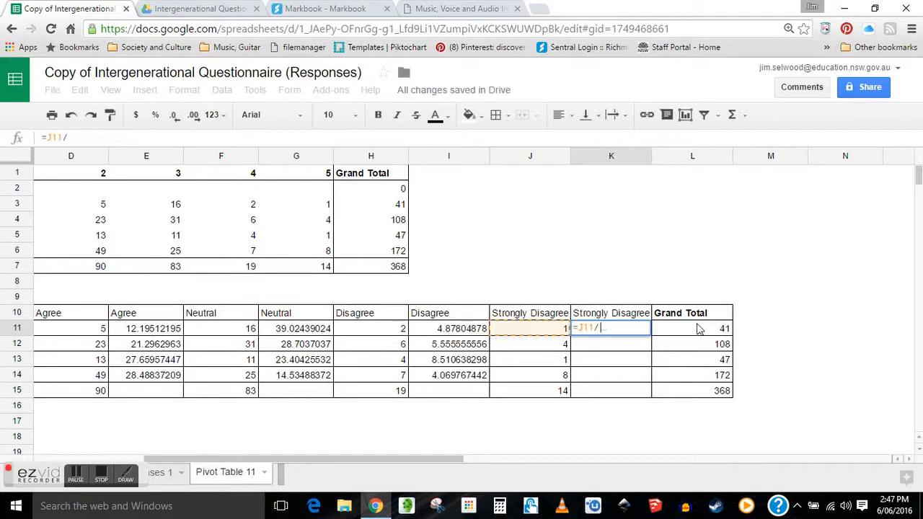
left_click(696, 330)
type("*")
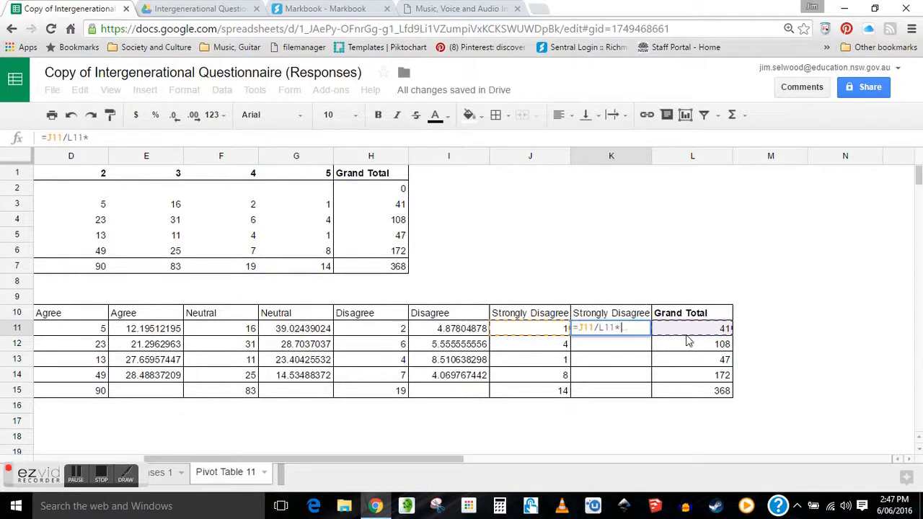
type("100")
key("Return")
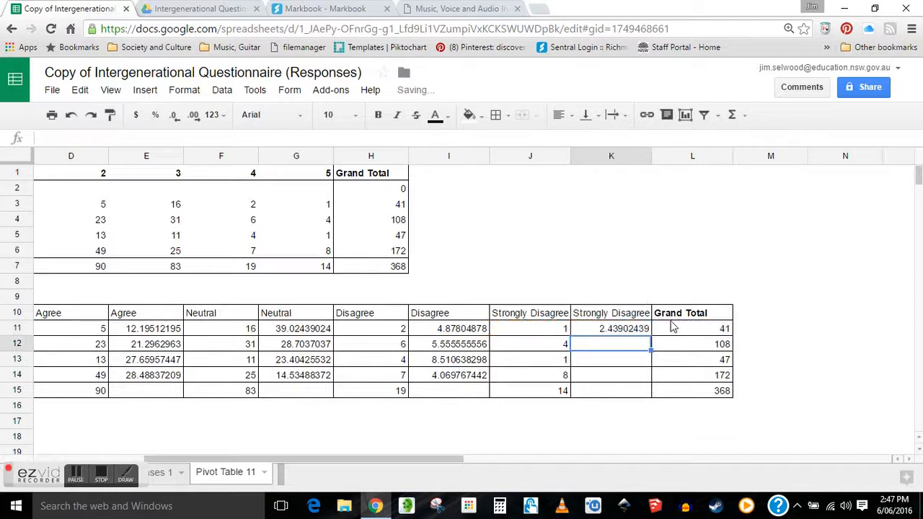
left_click(648, 329)
left_click_drag(650, 336, 648, 379)
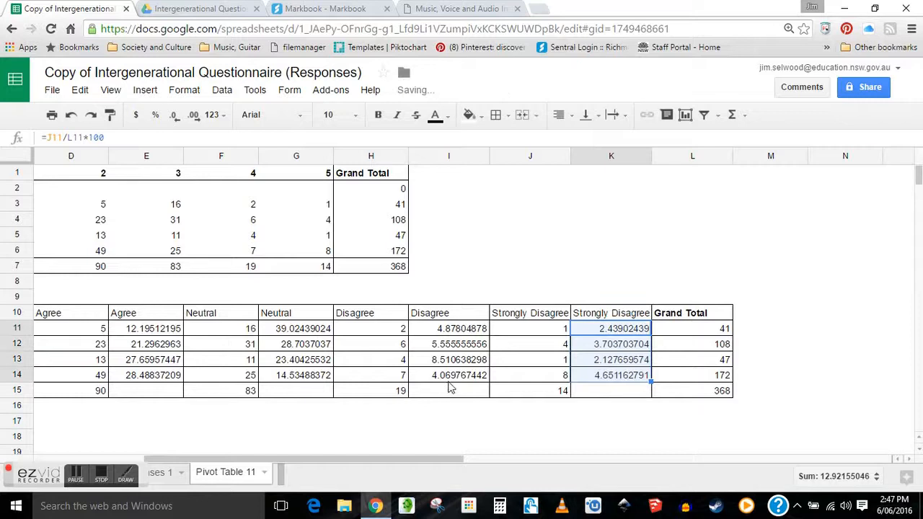
Step: Make the percentage column headings in C10, E10, G10, I10 and K10 bold
left_click(596, 319)
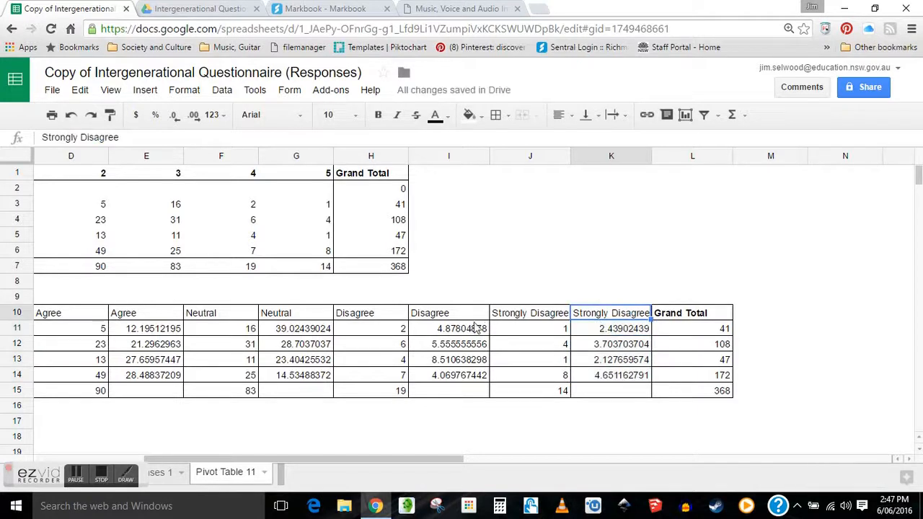
left_click(449, 316, "ctrl")
left_click(317, 316, "ctrl")
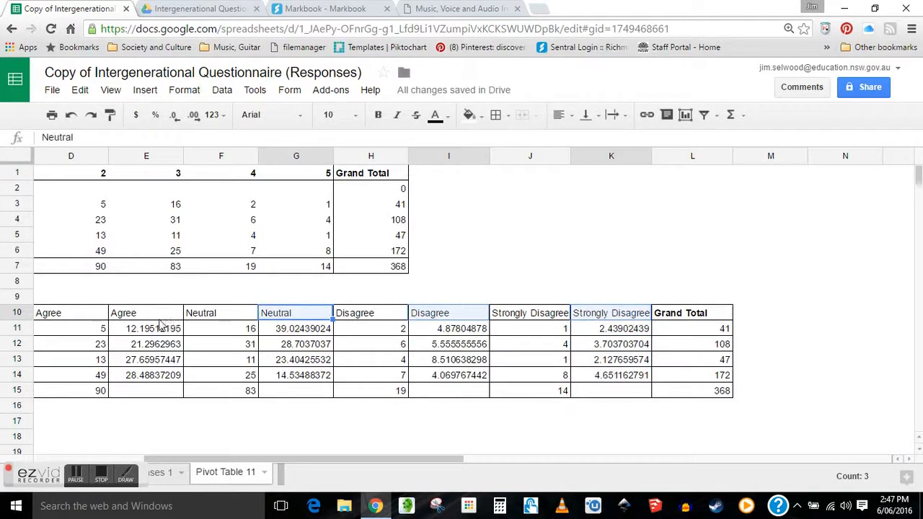
left_click(160, 322, "ctrl")
left_click_drag(352, 460, 299, 459)
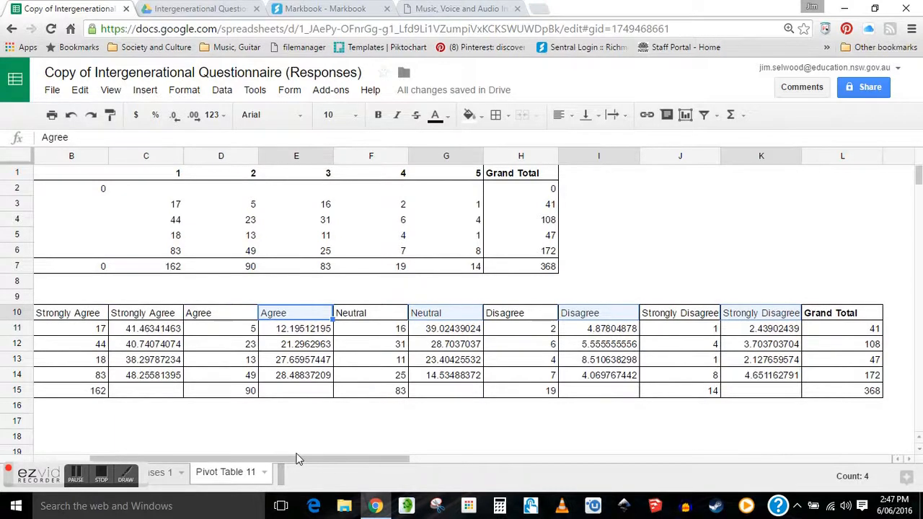
left_click(168, 321, "ctrl")
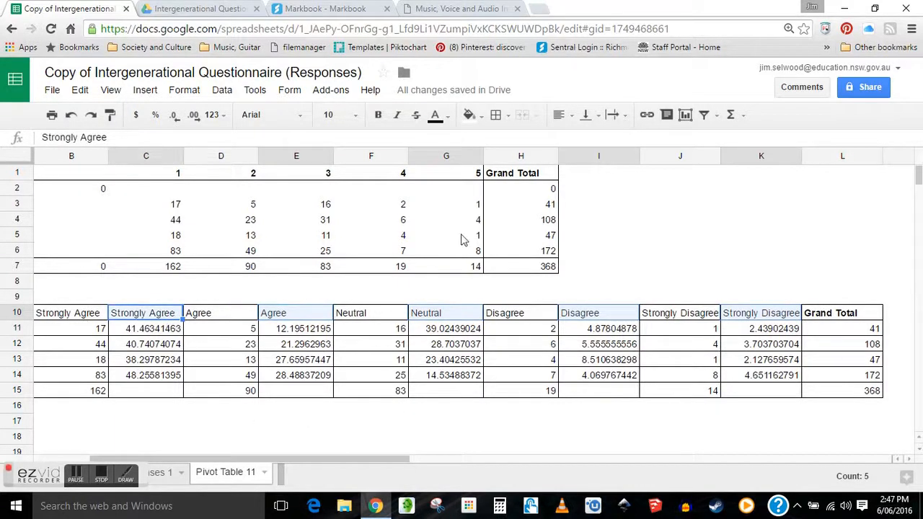
left_click(377, 114)
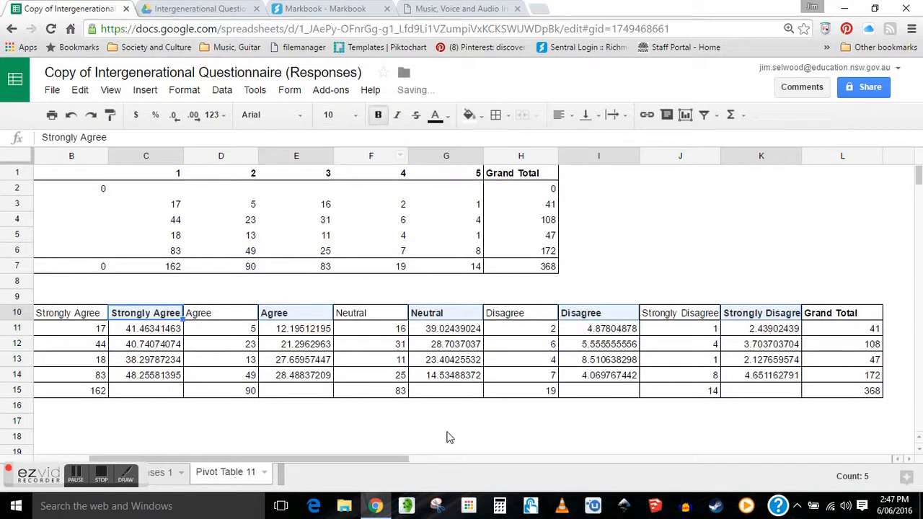
left_click_drag(447, 437, 445, 421)
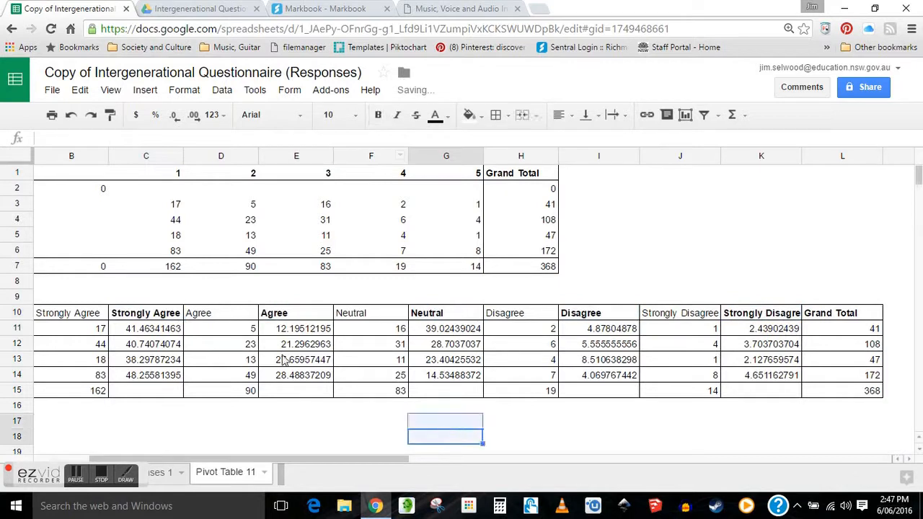
Step: Reduce the decimal places in columns C, E, G, I and K so the percentages show as whole numbers
left_click(148, 156)
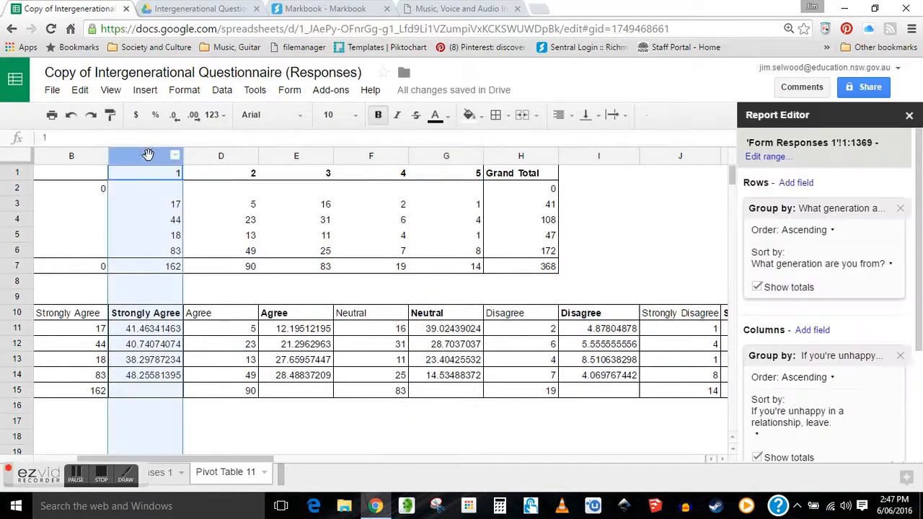
left_click(300, 157, "ctrl")
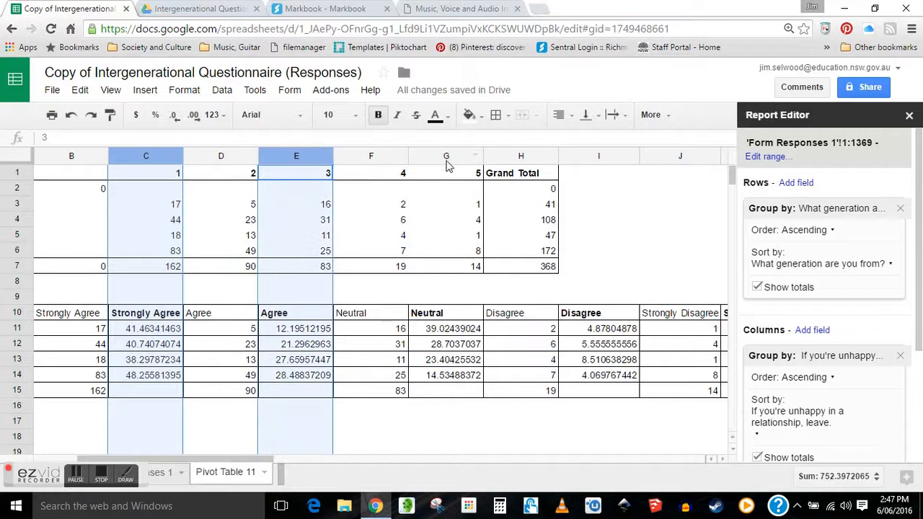
left_click(447, 157, "ctrl")
left_click(603, 156, "ctrl")
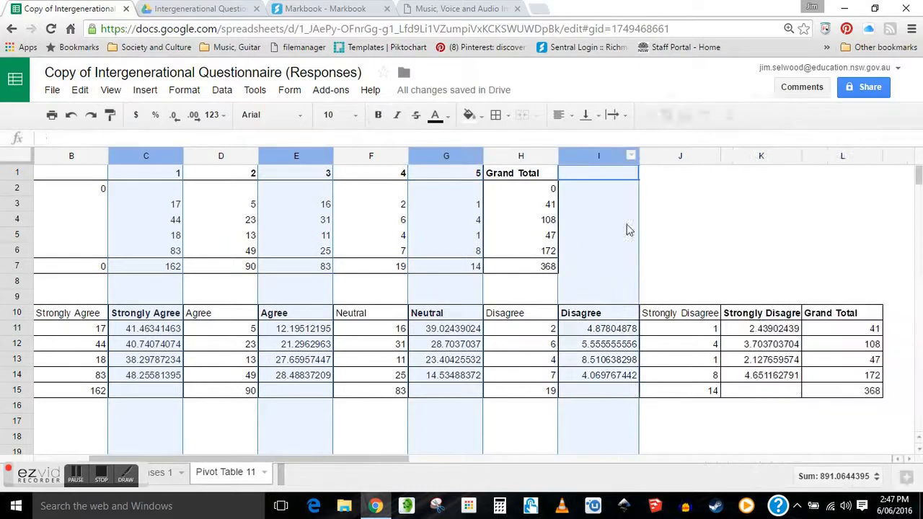
left_click(758, 157, "ctrl")
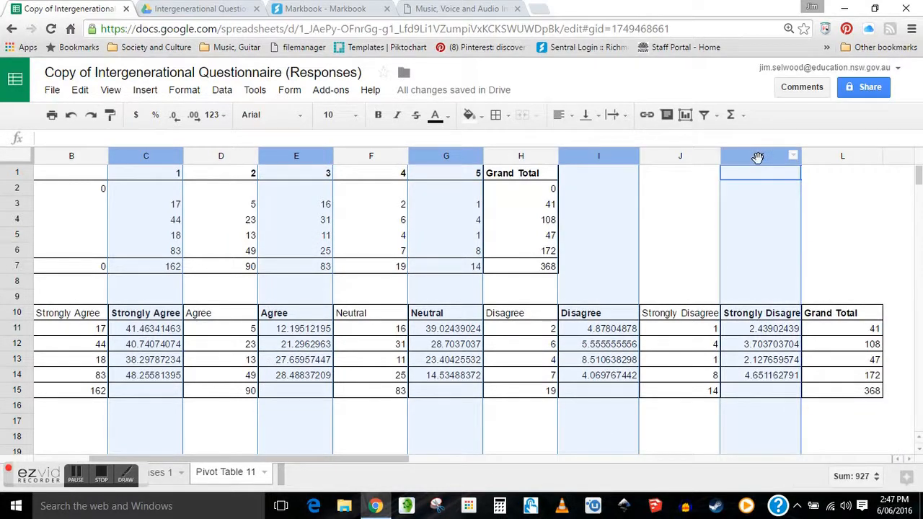
left_click(174, 117)
left_click(173, 117)
left_click(173, 117)
left_click(174, 117)
left_click(173, 117)
left_click(174, 116)
left_click(174, 117)
left_click(174, 117)
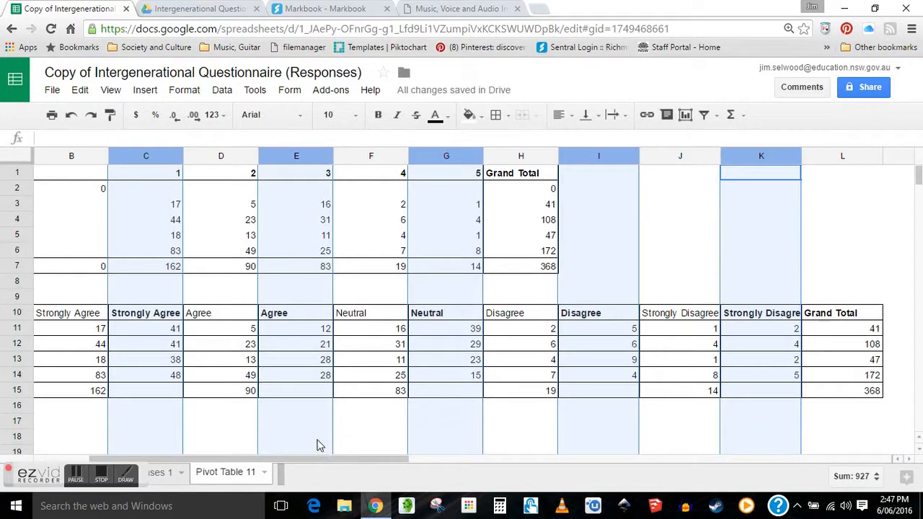
left_click(302, 411)
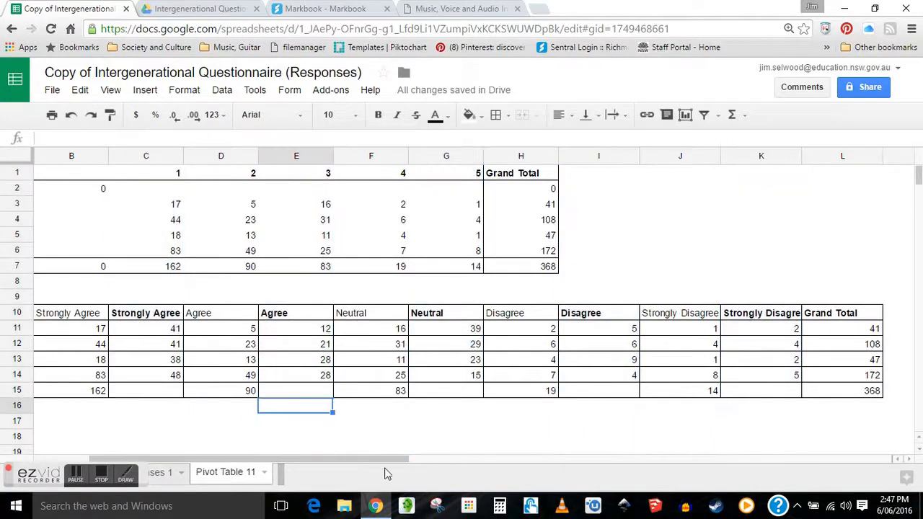
Step: Start a chart from the generation labels A10:A14 and the percentage cells in rows 10 to 14 of columns C, E, G, I and K
left_click_drag(386, 460, 270, 462)
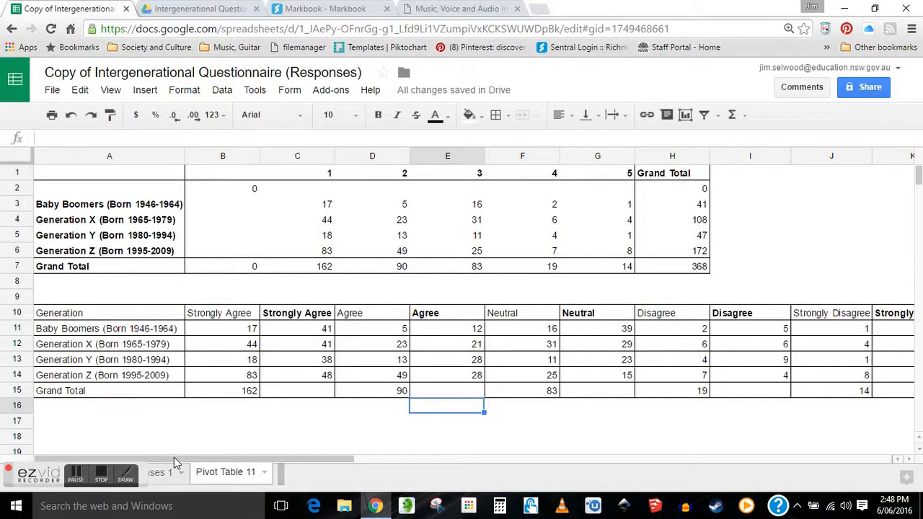
left_click_drag(137, 313, 138, 375)
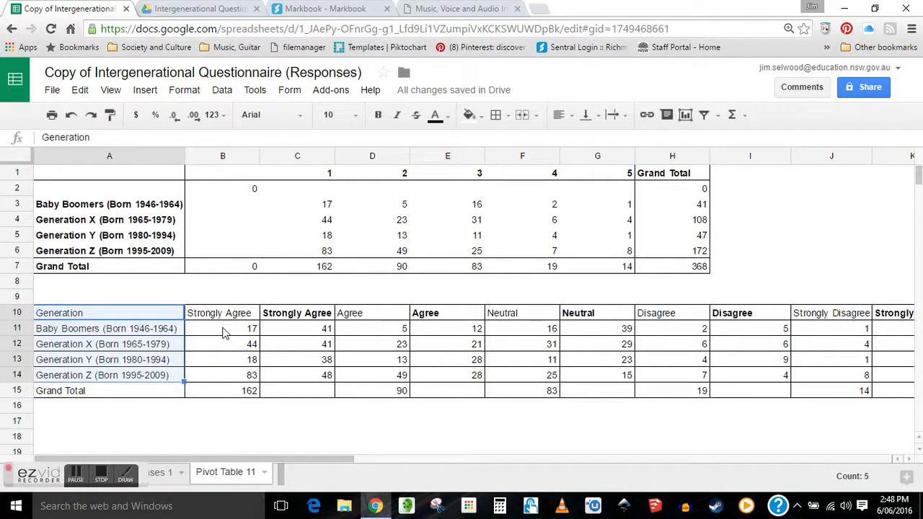
left_click_drag(305, 316, 304, 375)
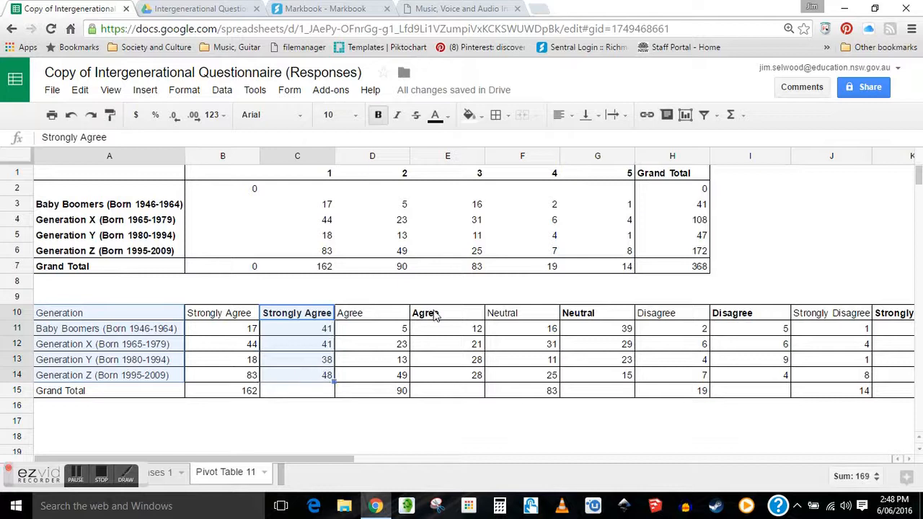
left_click_drag(434, 315, 437, 374, "ctrl")
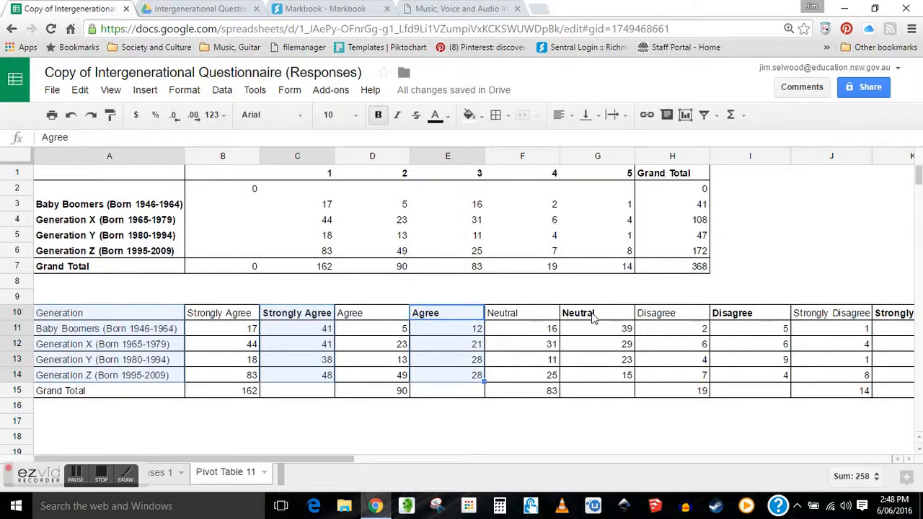
left_click_drag(591, 318, 596, 374, "ctrl")
left_click_drag(750, 313, 769, 371, "ctrl")
left_click_drag(892, 317, 894, 378, "ctrl")
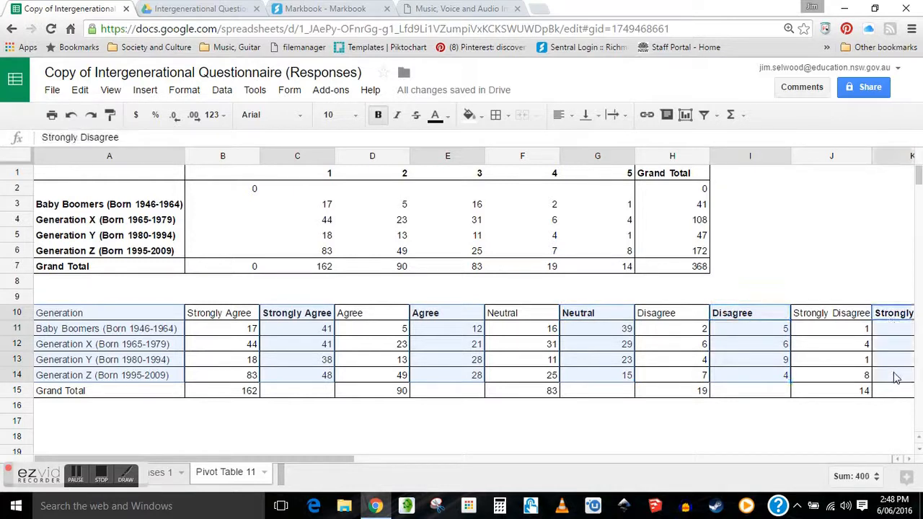
left_click_drag(335, 458, 439, 459)
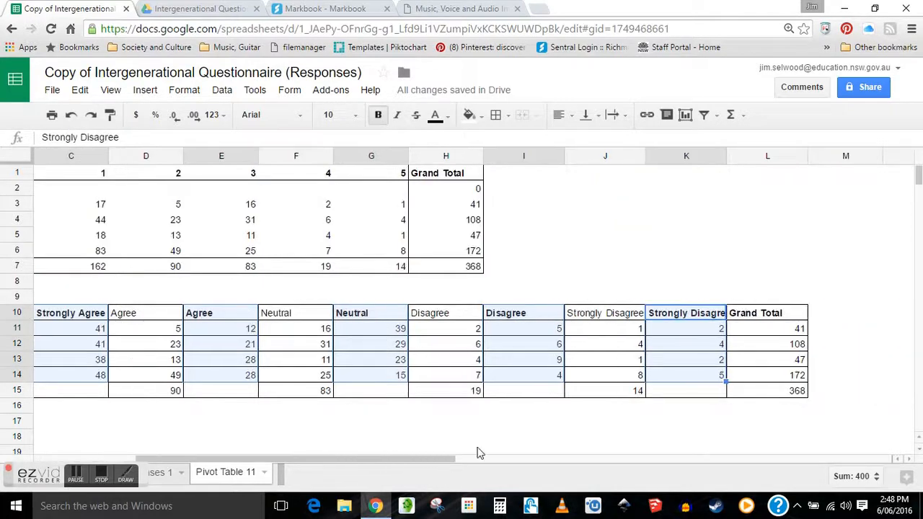
left_click(686, 116)
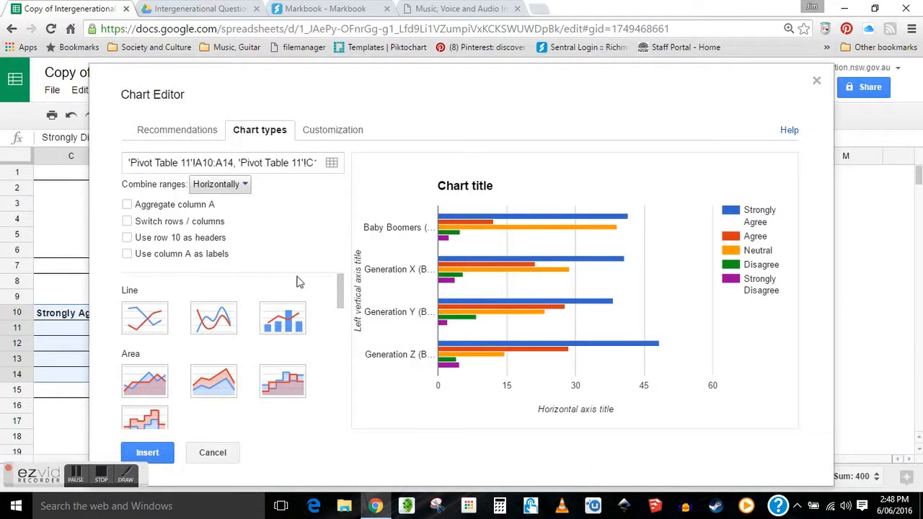
Step: Change the chart type to a stacked column chart
scroll(294, 283, "down", 1)
scroll(294, 283, "down", 2)
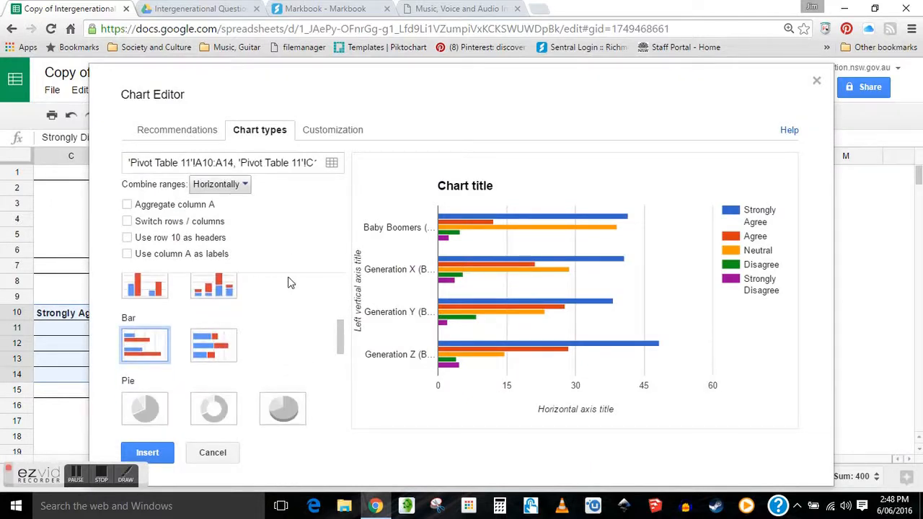
left_click(213, 290)
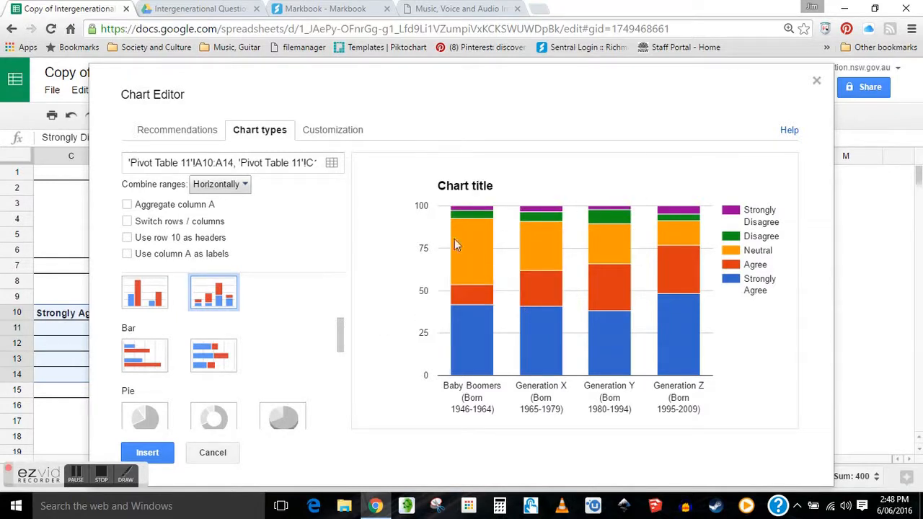
mouse_move(466, 258)
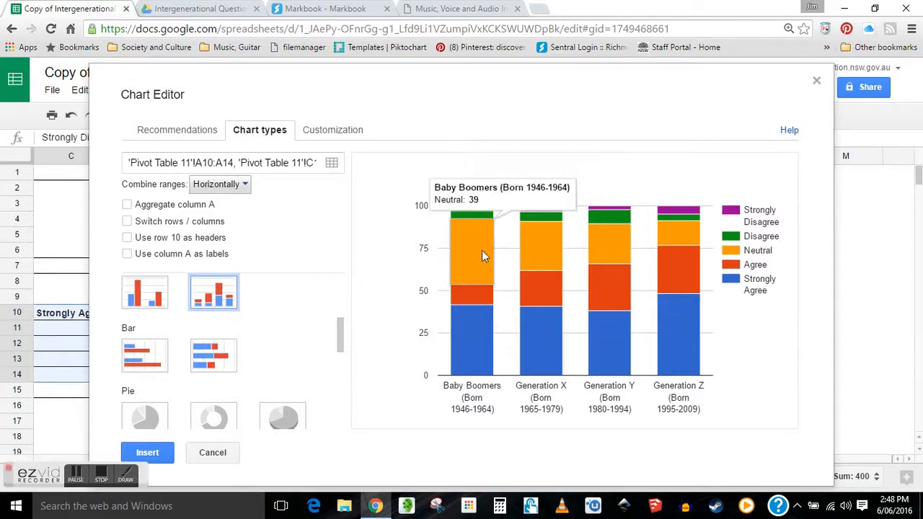
mouse_move(545, 248)
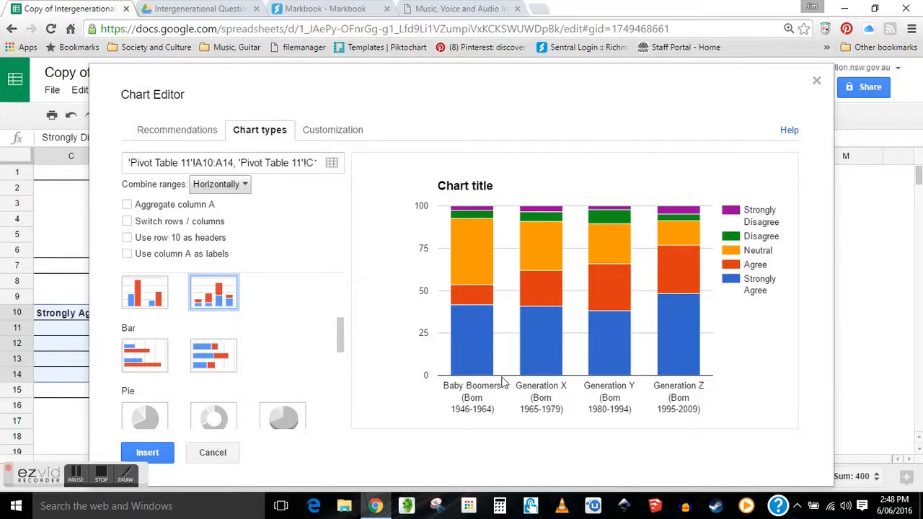
mouse_move(689, 358)
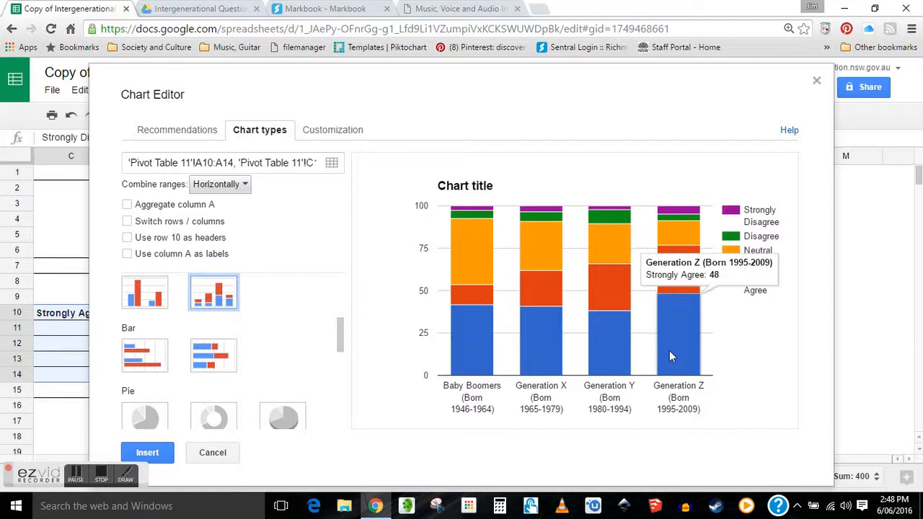
mouse_move(667, 224)
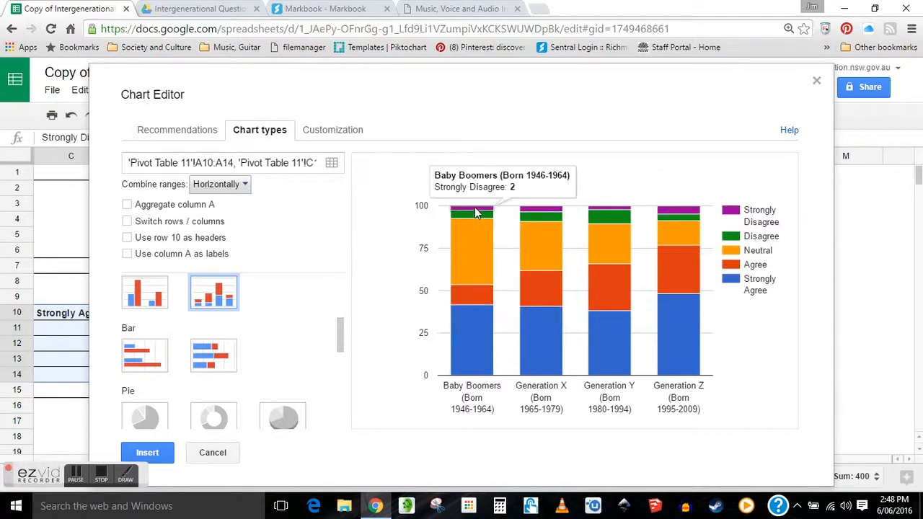
mouse_move(537, 215)
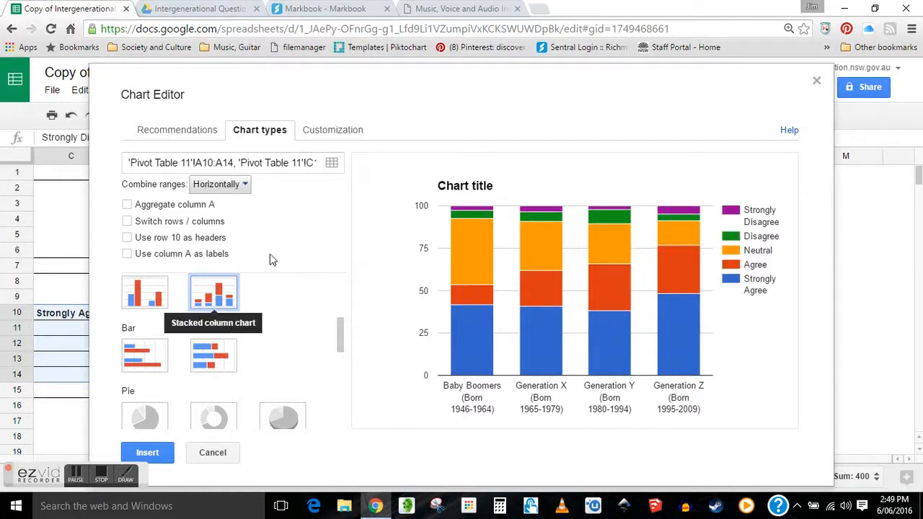
Step: Copy question 31's wording from the questionnaire PDF in Google Drive and use it as the chart title: "If you're unhappy in a relationship, leave."
left_click(329, 136)
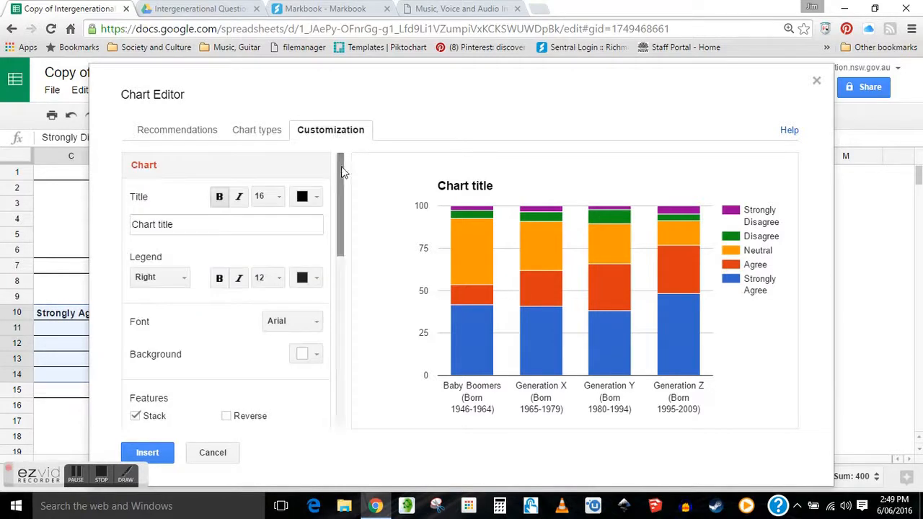
left_click(221, 13)
left_click(266, 179)
left_click_drag(277, 177, 455, 178)
key("ctrl+c")
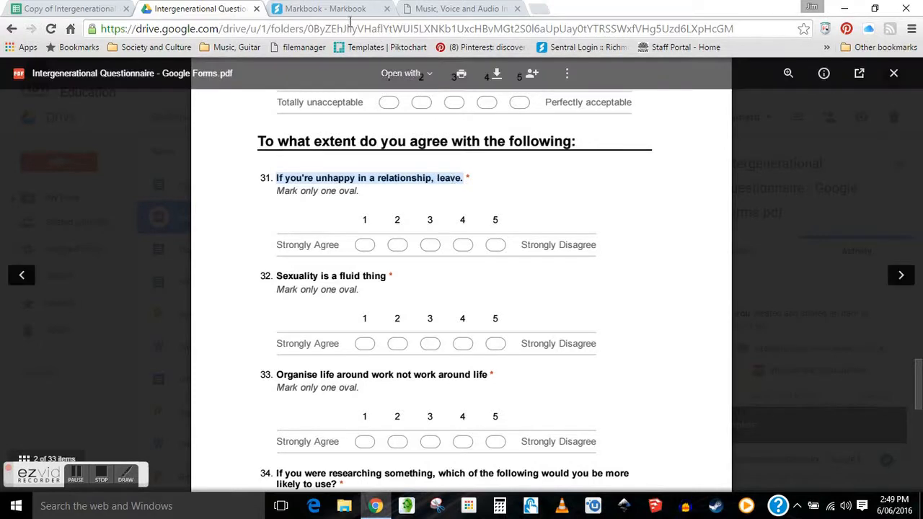
left_click(69, 10)
left_click_drag(190, 225, 127, 225)
right_click(166, 224)
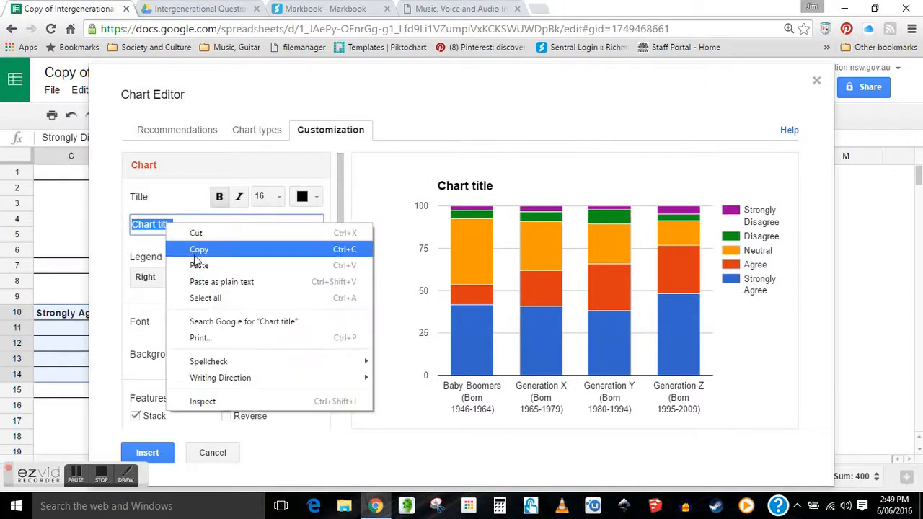
left_click(204, 265)
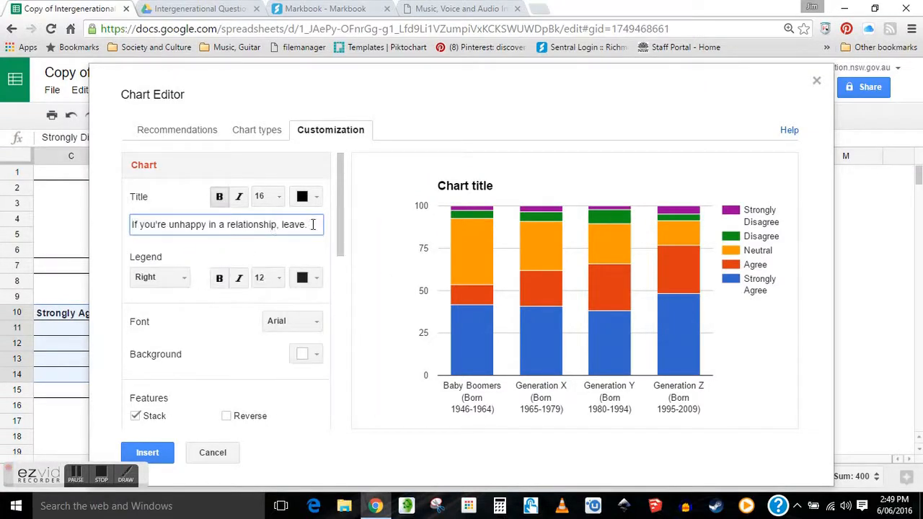
Step: Remove the full stop from the end of the chart title and insert the chart into the sheet
key("BackSpace")
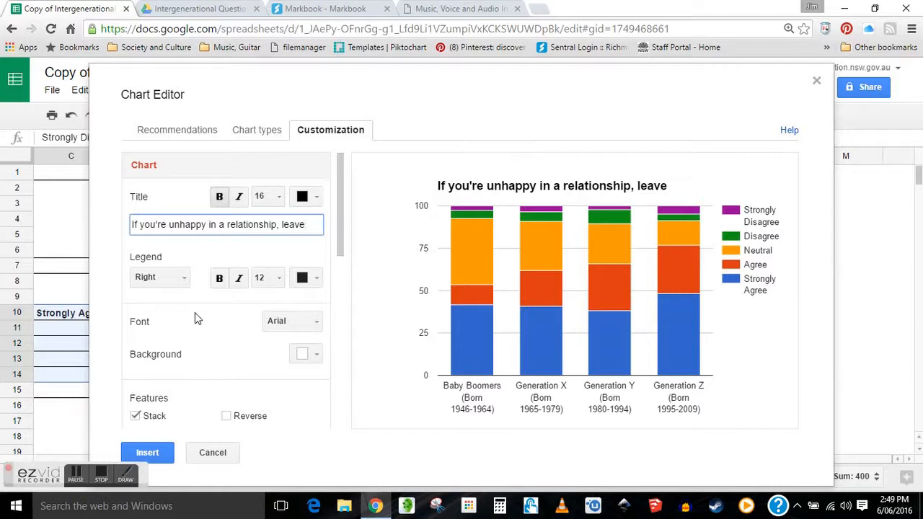
scroll(175, 367, "down", 1)
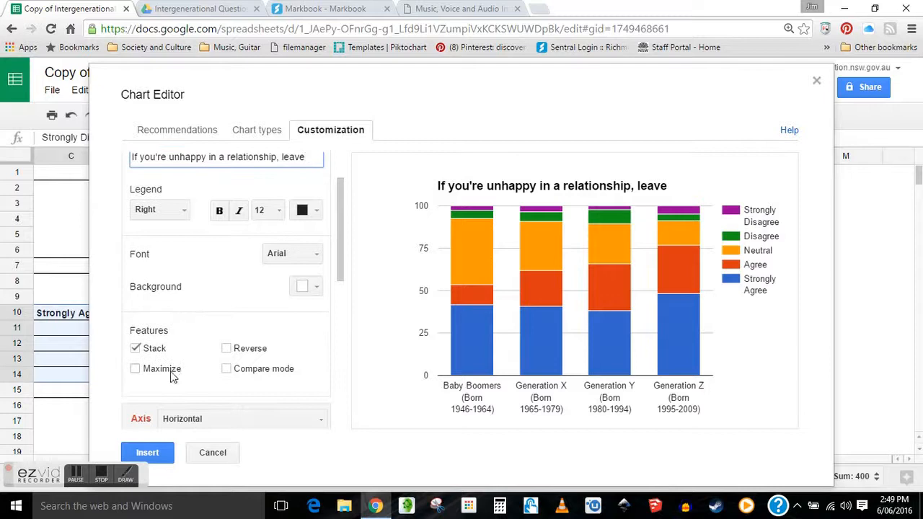
left_click(149, 453)
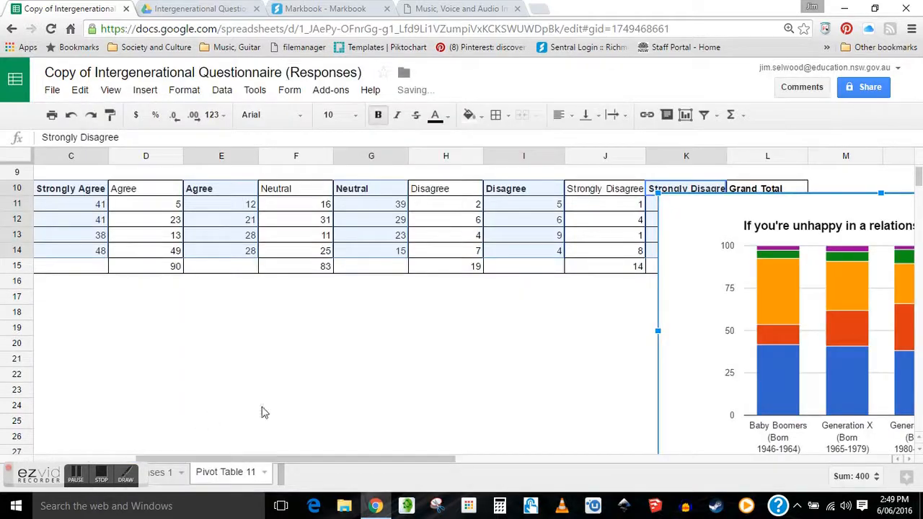
Step: Move the chart below the pivot table so it starts at row 16 and spans about columns E to J
scroll(536, 402, "down", 1)
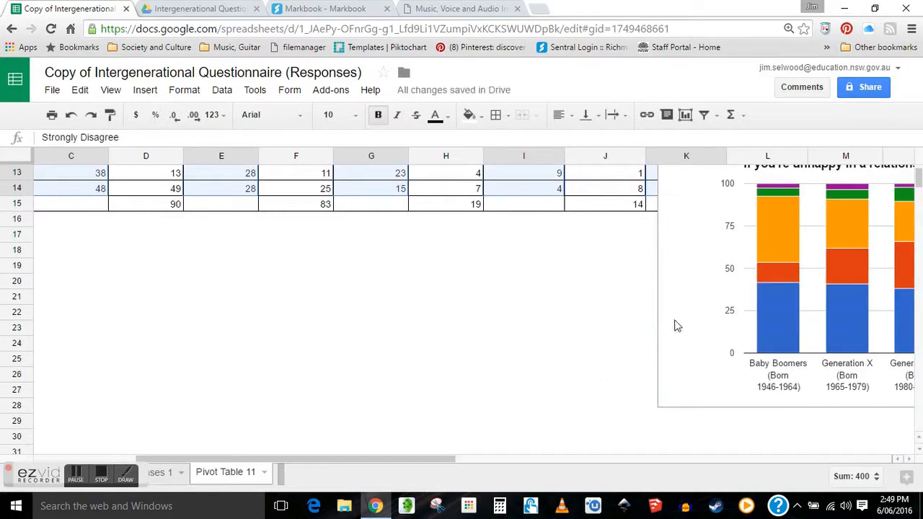
left_click_drag(676, 323, 386, 379)
left_click(520, 344)
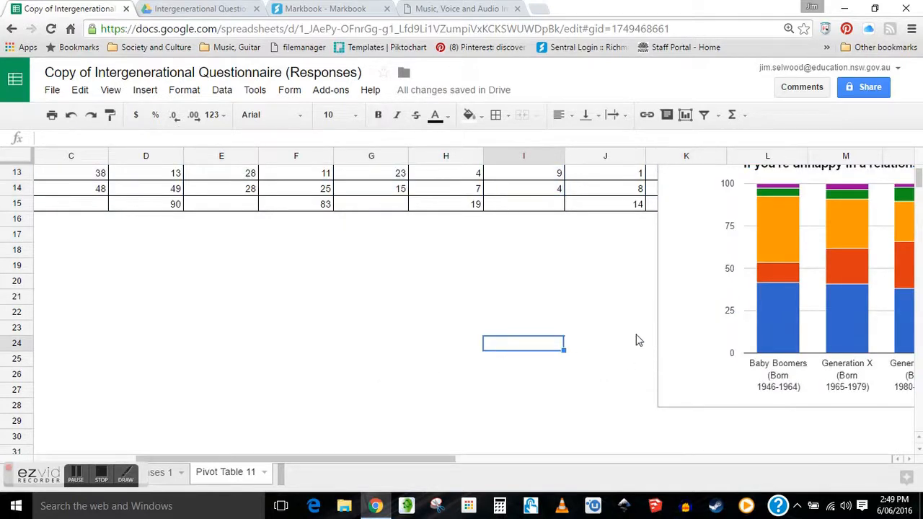
left_click_drag(689, 335, 564, 357)
left_click(684, 347)
left_click_drag(674, 258, 200, 340)
left_click(748, 347)
scroll(697, 354, "down", 1)
scroll(612, 346, "up", 1)
Step: Open the relationship chart's advanced editor to review its customization settings, and update the chart
left_click(594, 261)
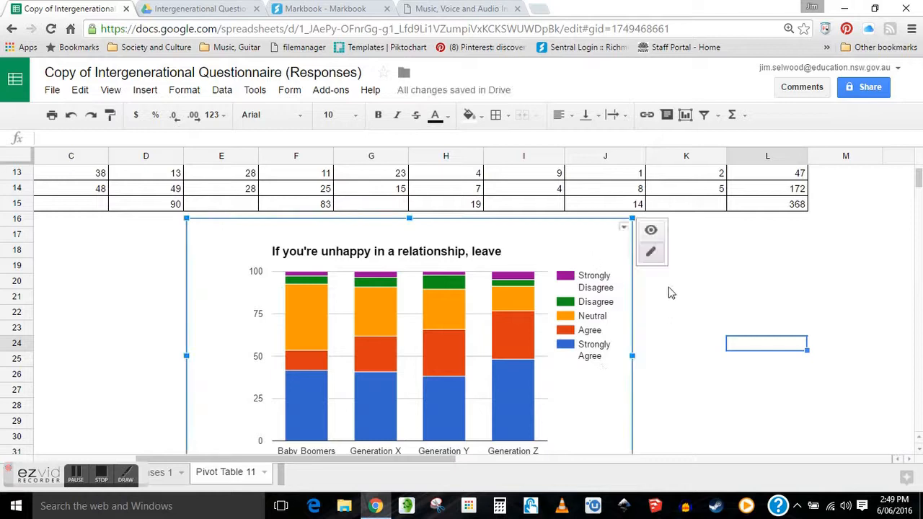
left_click(654, 256)
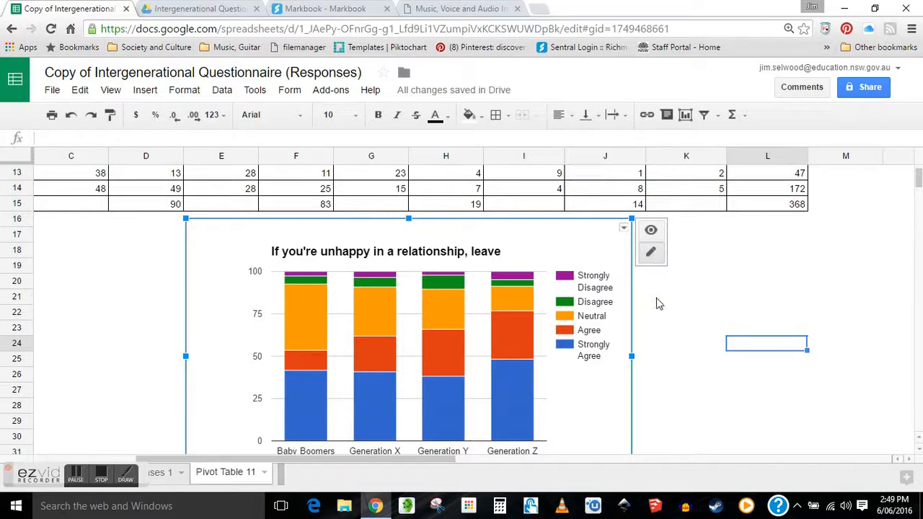
left_click(623, 227)
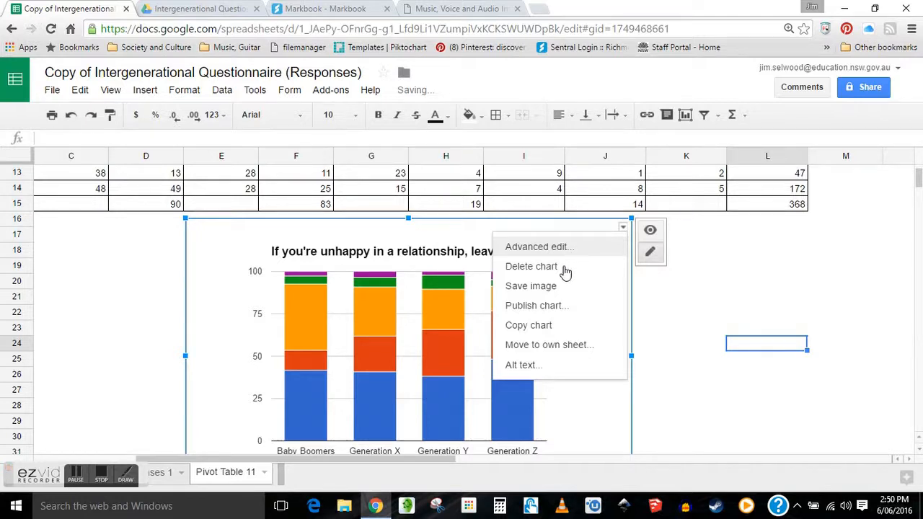
left_click(556, 248)
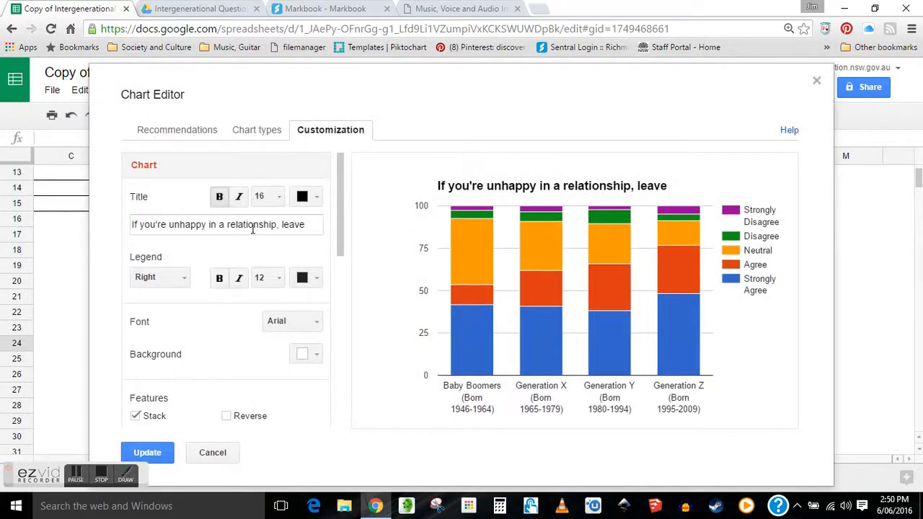
left_click(163, 454)
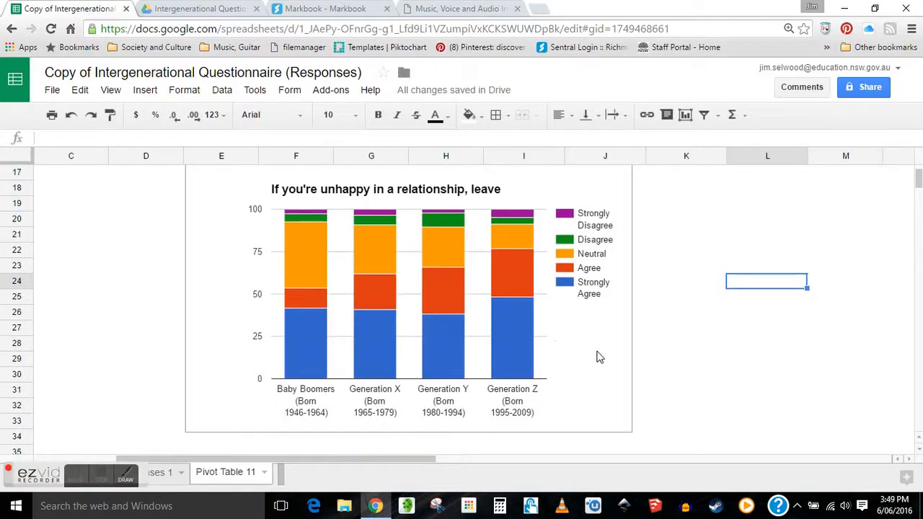
Step: Reopen the chart's advanced editor and try switching its rows and columns, restoring the original orientation each time
scroll(664, 382, "up", 2)
scroll(663, 380, "up", 1)
scroll(663, 380, "down", 1)
left_click(595, 252)
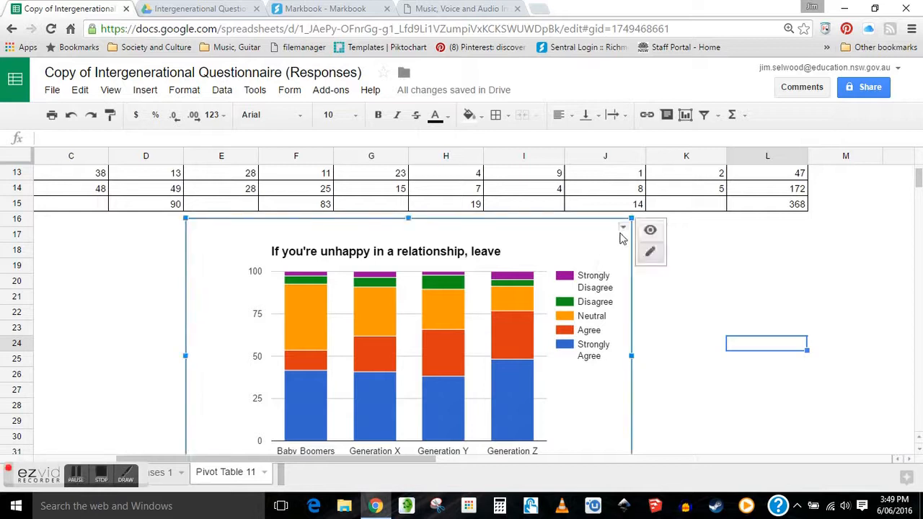
left_click(622, 227)
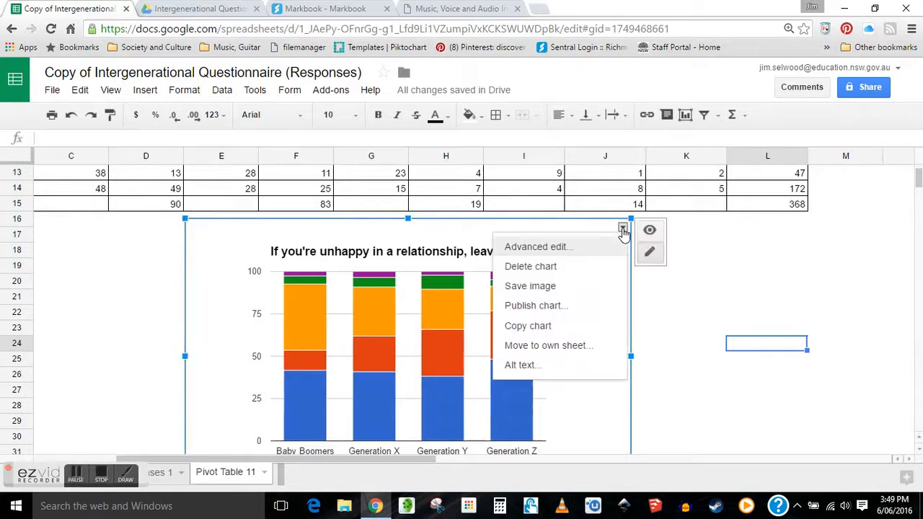
left_click(552, 247)
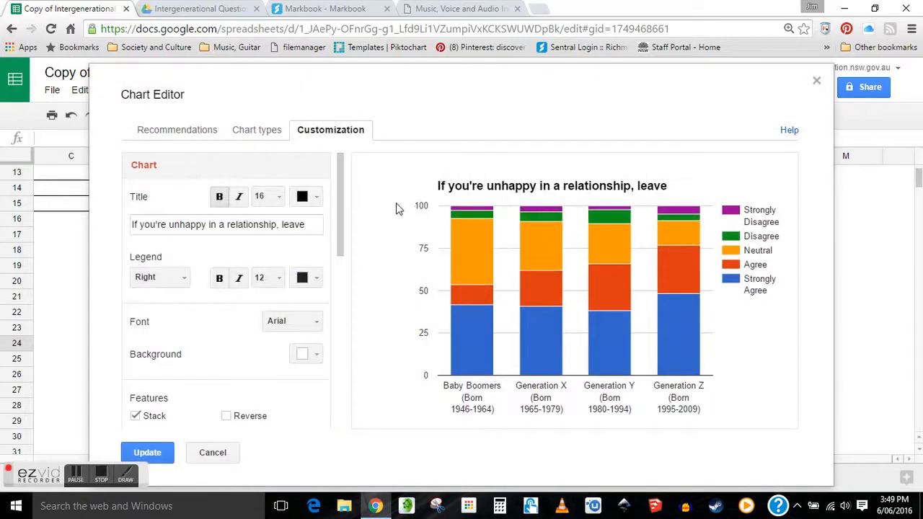
left_click(254, 133)
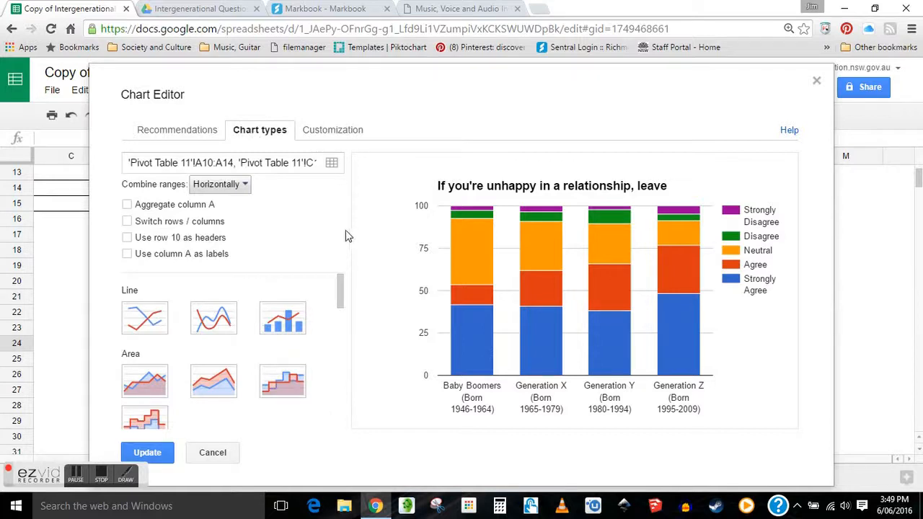
left_click(127, 222)
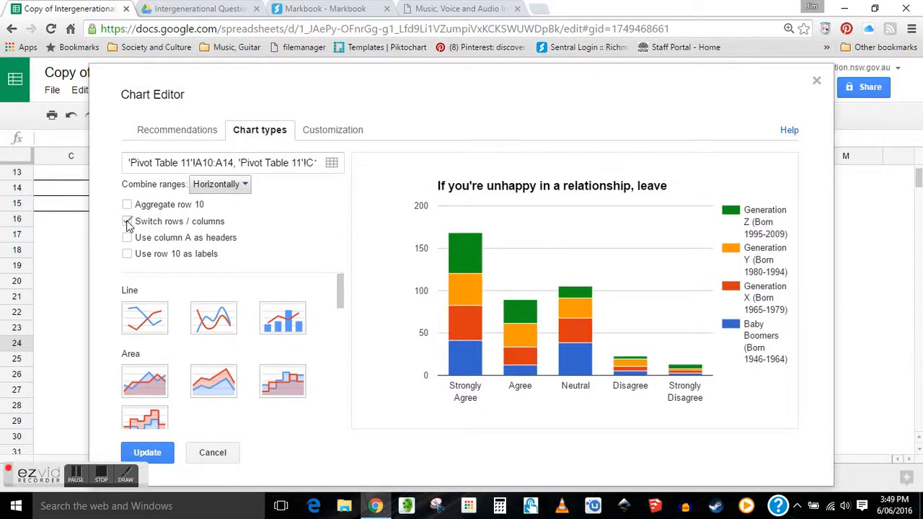
left_click(126, 222)
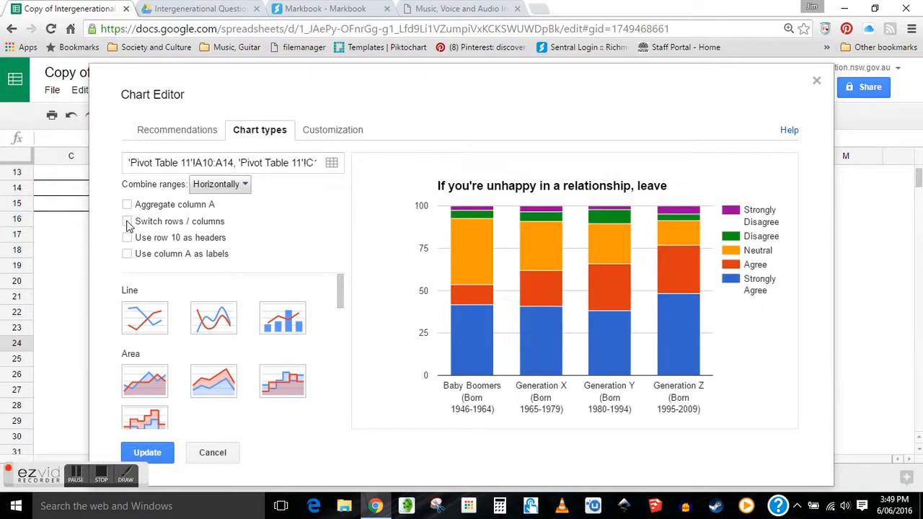
left_click(127, 222)
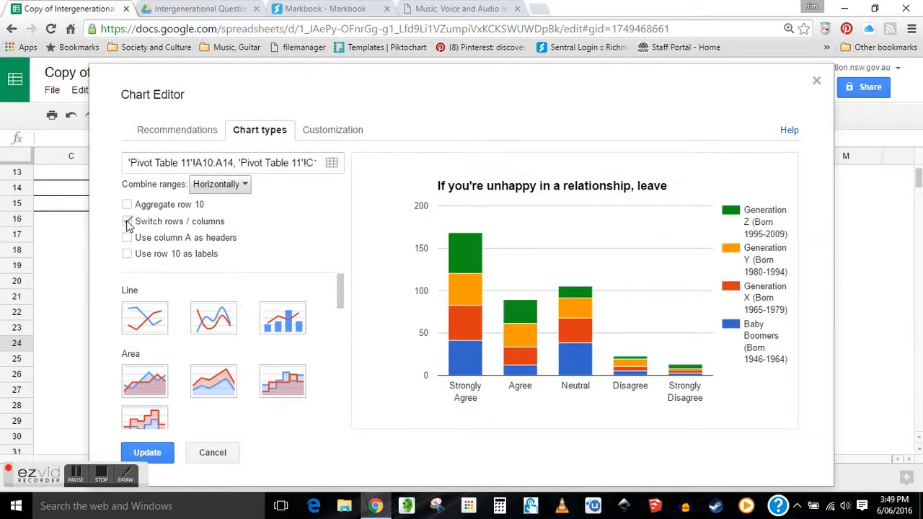
left_click(126, 222)
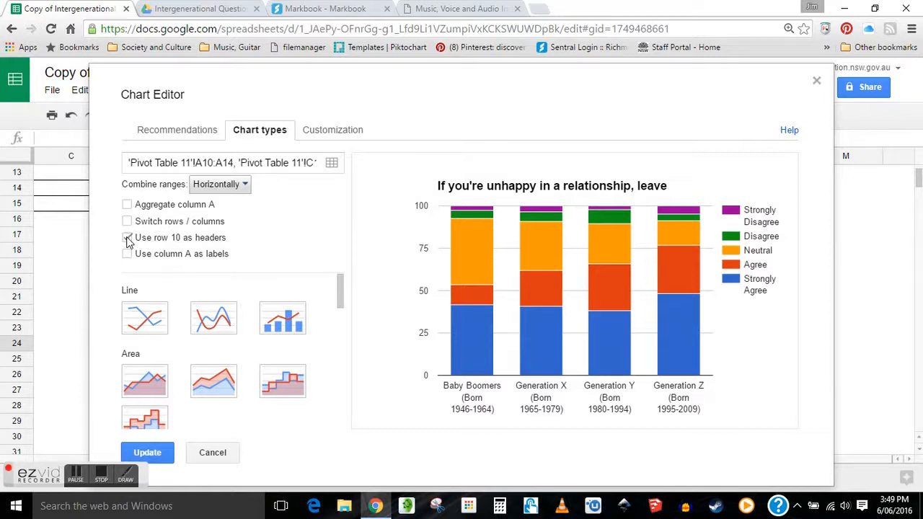
Step: Try using row 10 as headers for the chart, and leave the chart editor without applying changes
left_click(127, 239)
left_click(127, 238)
left_click(206, 458)
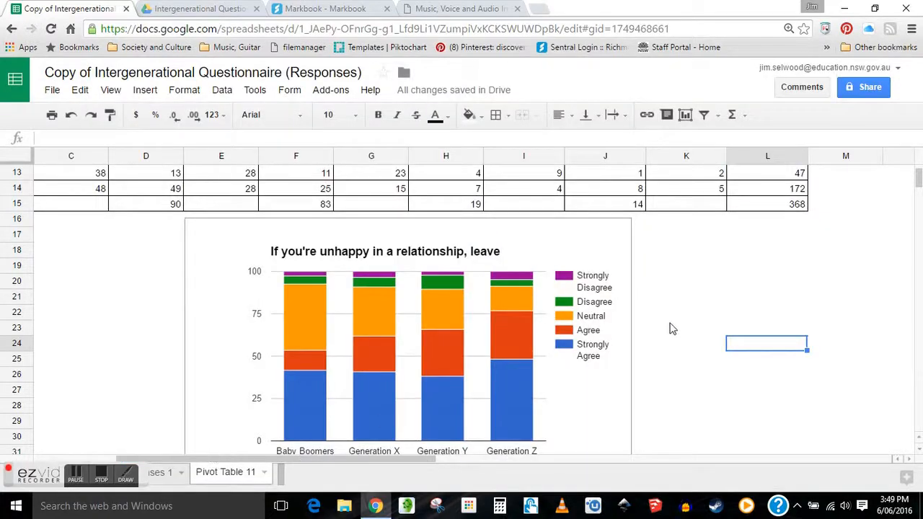